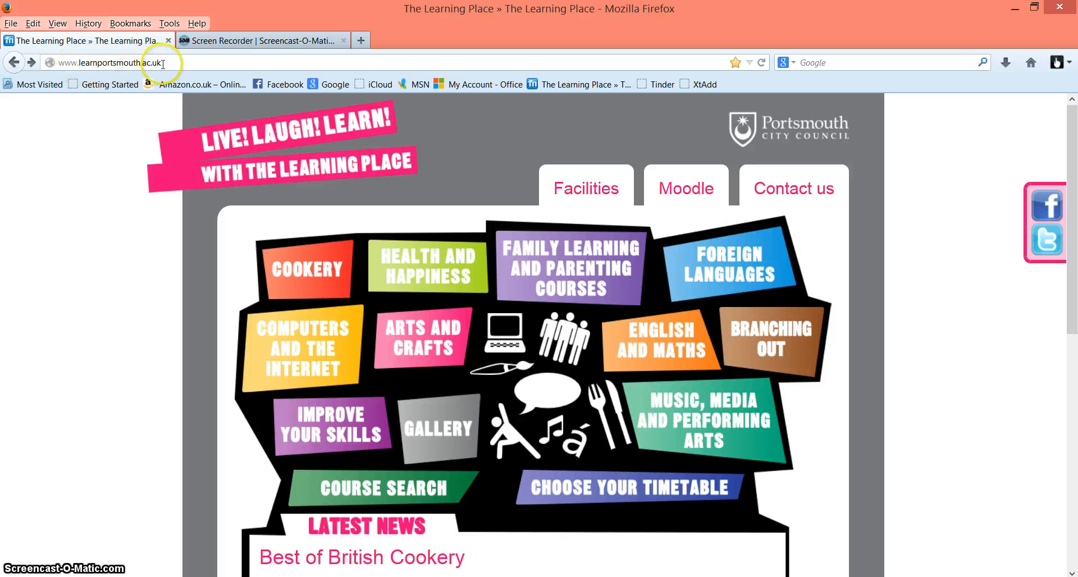
Open the Moodle site, log in with the account password, and dismiss the HP SimplePass prompt
{"action": "left_click", "coordinate": [694, 192]}
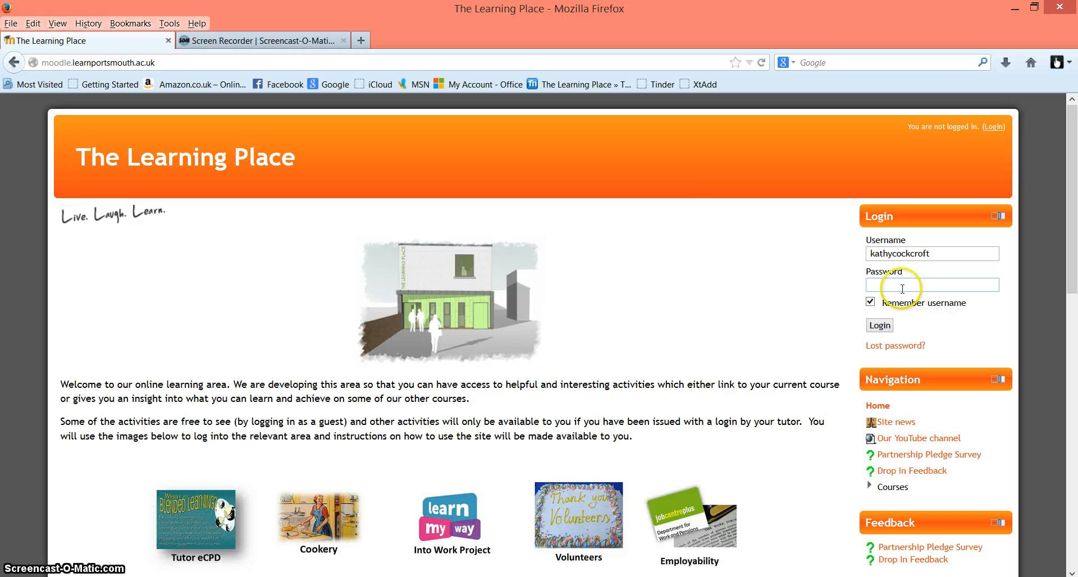
{"action": "left_click", "coordinate": [902, 289]}
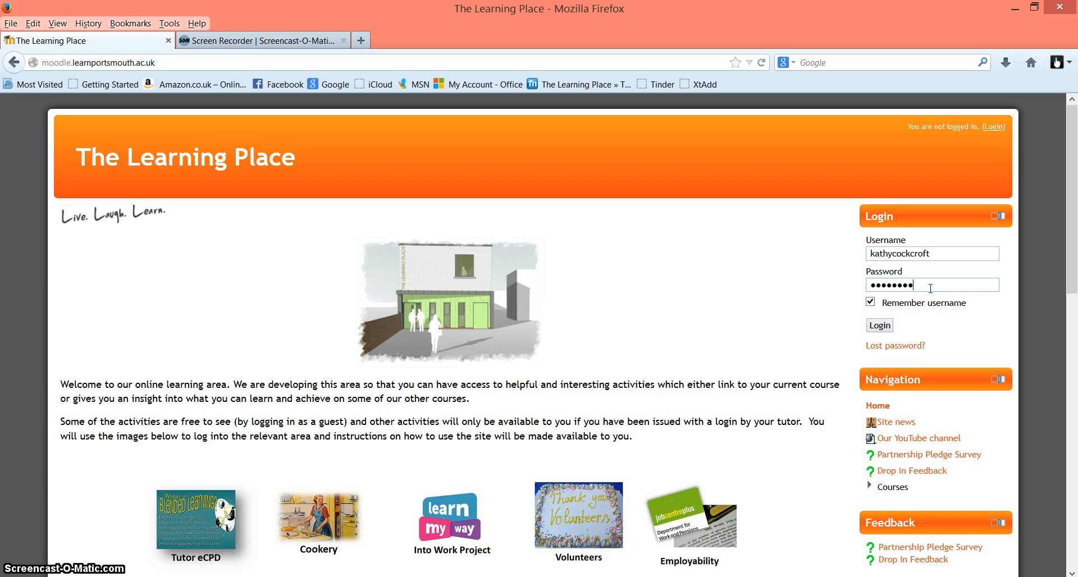
{"action": "left_click", "coordinate": [880, 327]}
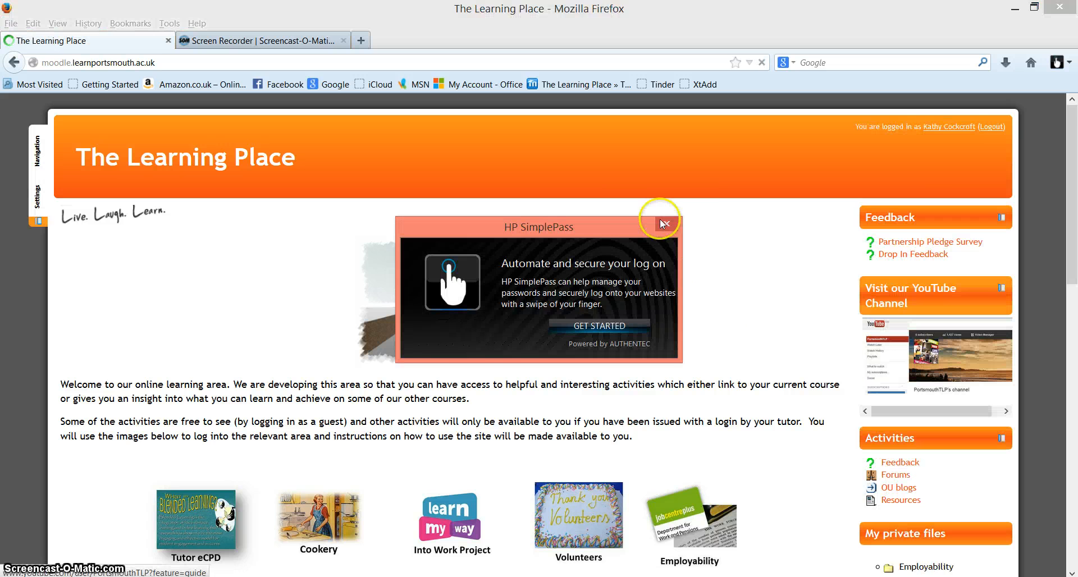
{"action": "left_click", "coordinate": [670, 224]}
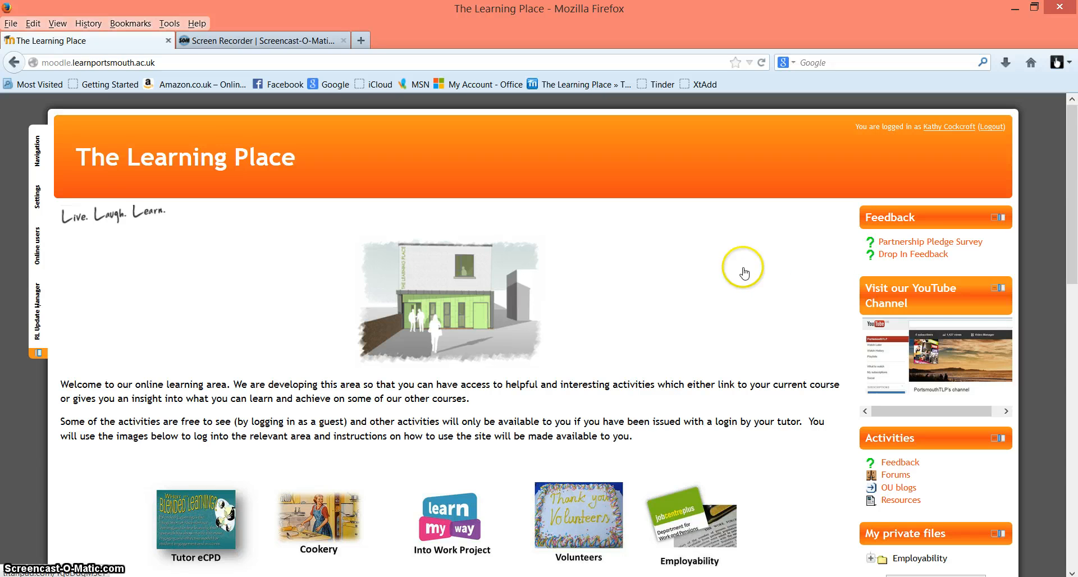
Open the My Way course through the Health and Happiness course selector
{"action": "scroll", "coordinate": [745, 274], "scroll_direction": "down", "scroll_amount": 5}
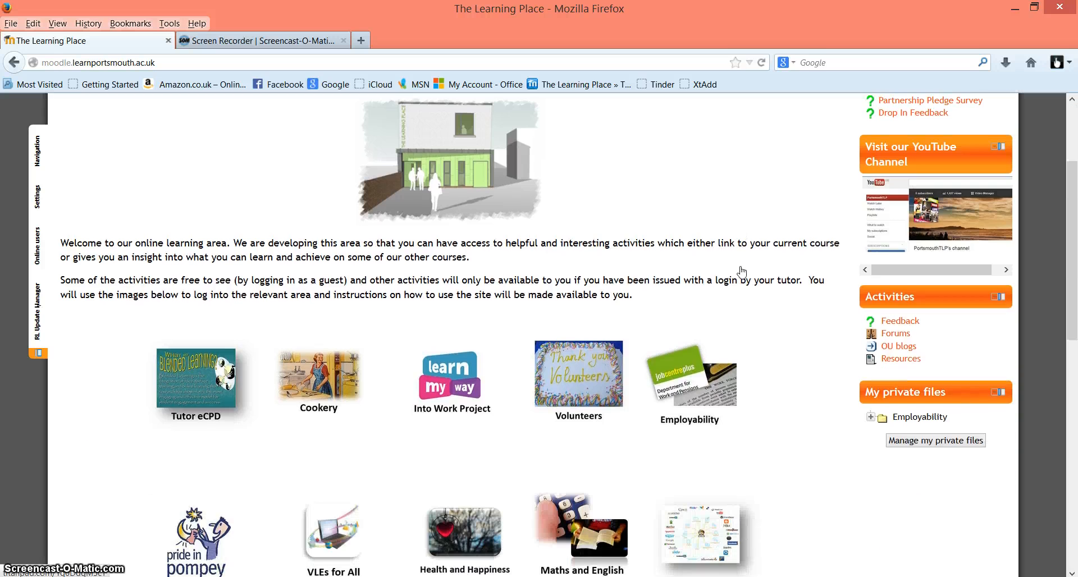
{"action": "scroll", "coordinate": [742, 272], "scroll_direction": "down", "scroll_amount": 3}
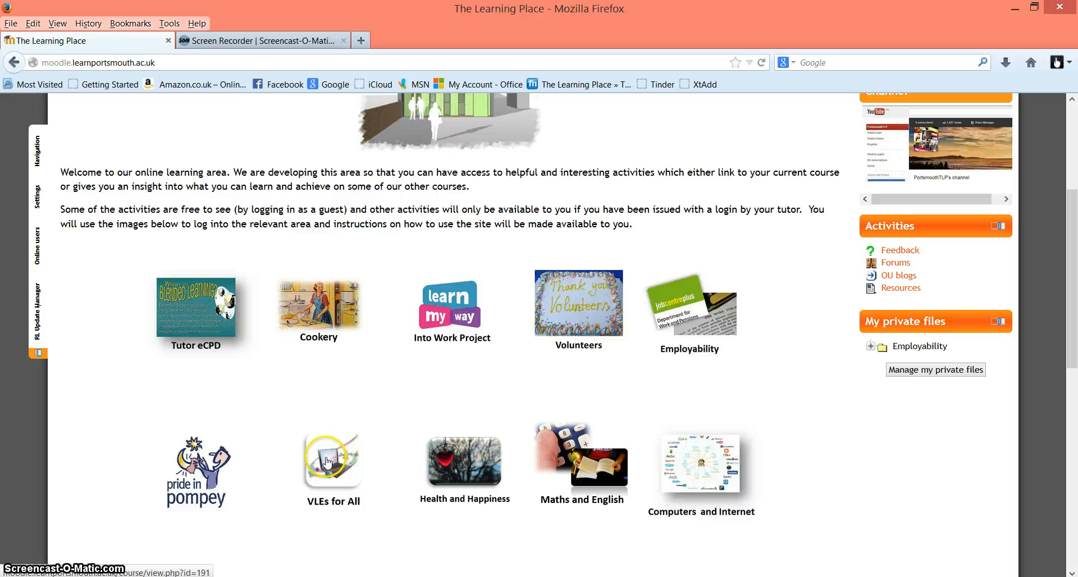
{"action": "left_click", "coordinate": [203, 468]}
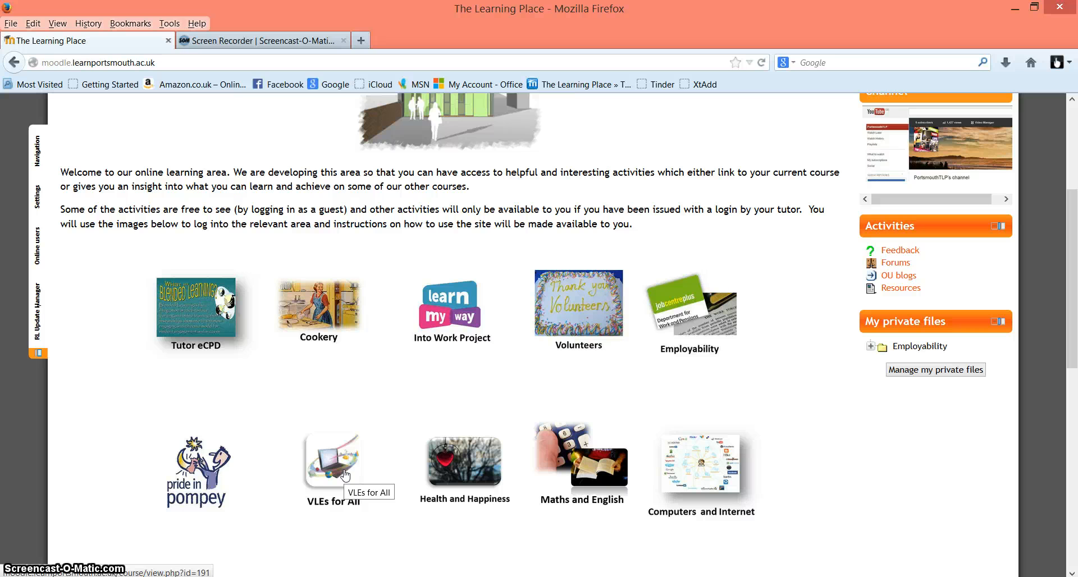
{"action": "left_click", "coordinate": [472, 465]}
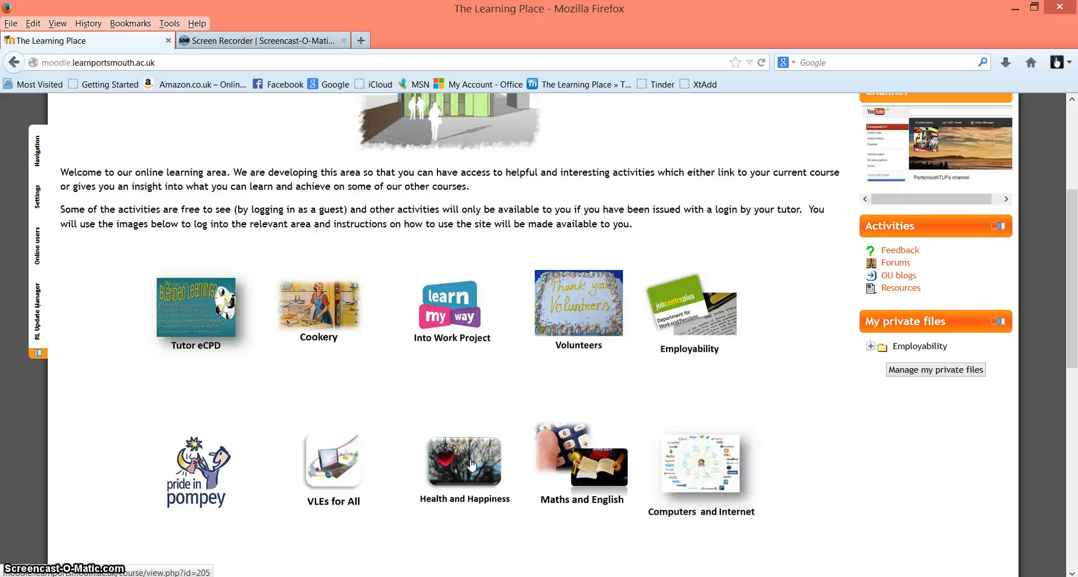
{"action": "left_click", "coordinate": [583, 470]}
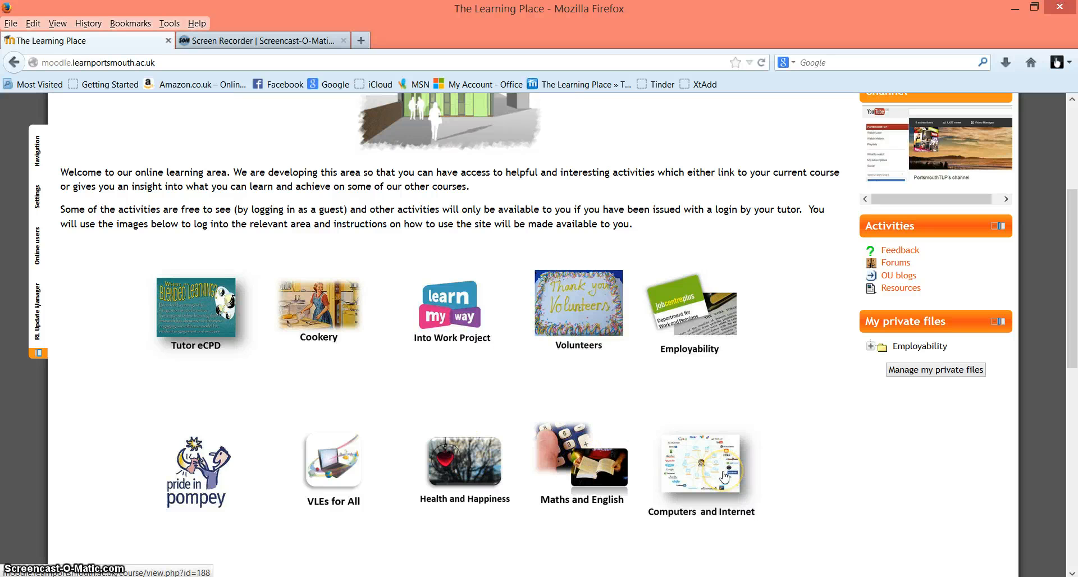
{"action": "left_click", "coordinate": [706, 466]}
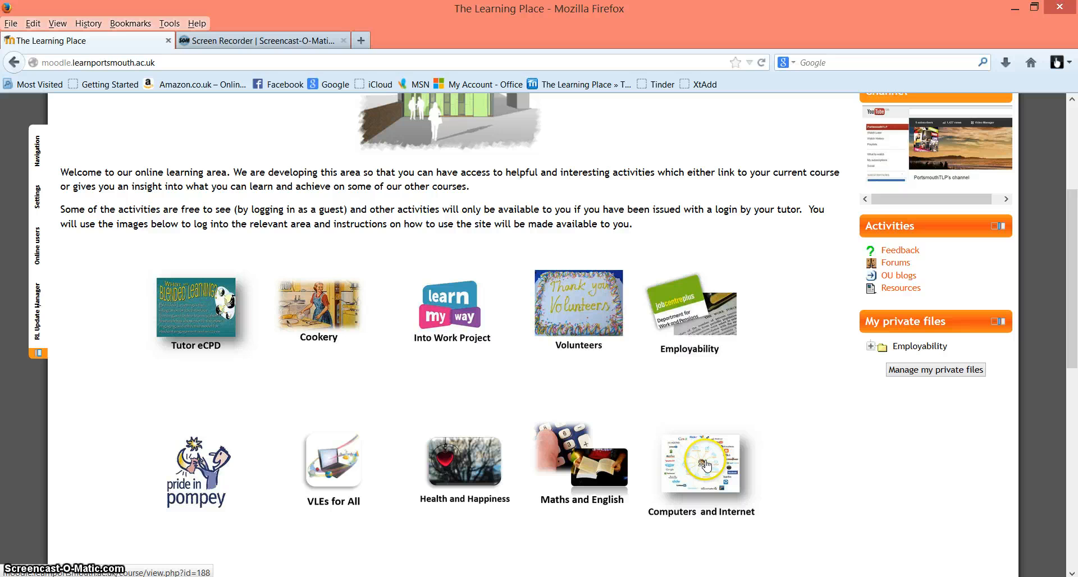
{"action": "left_click", "coordinate": [475, 462]}
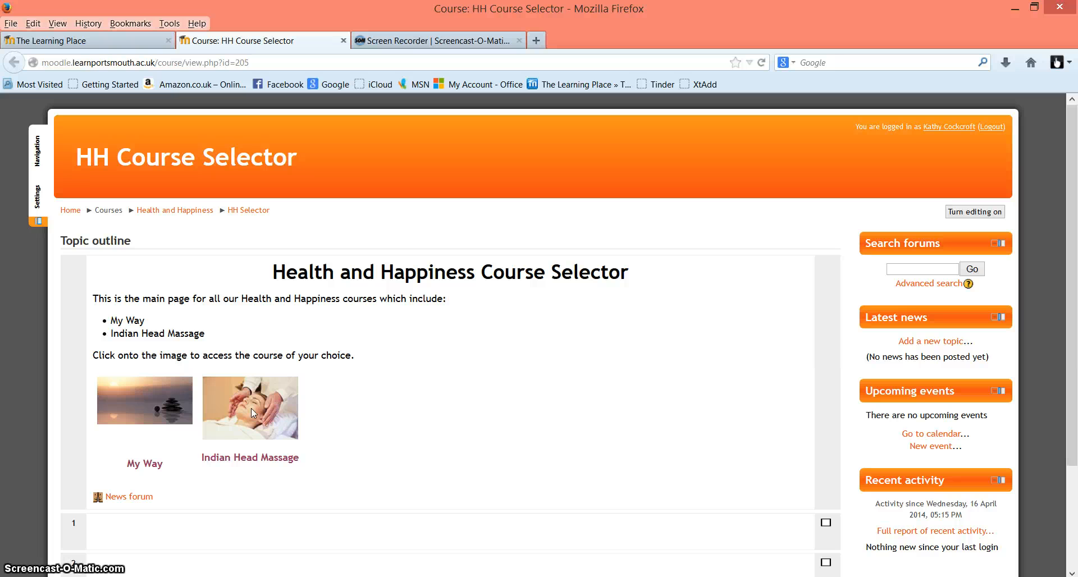
{"action": "left_click", "coordinate": [146, 409]}
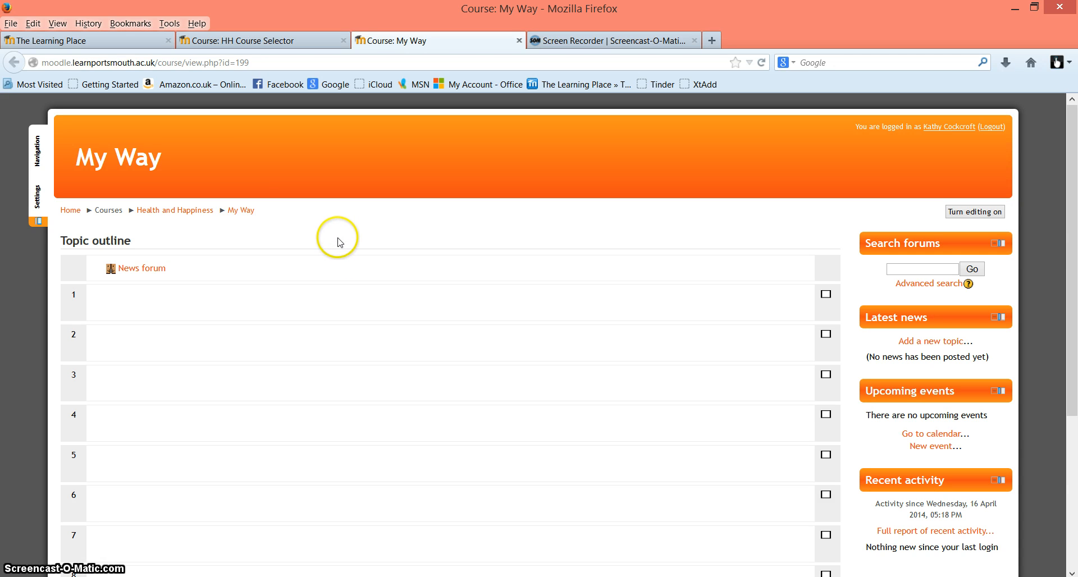
Turn on course editing and open the general section's summary in the full-screen editor
{"action": "left_click", "coordinate": [958, 213]}
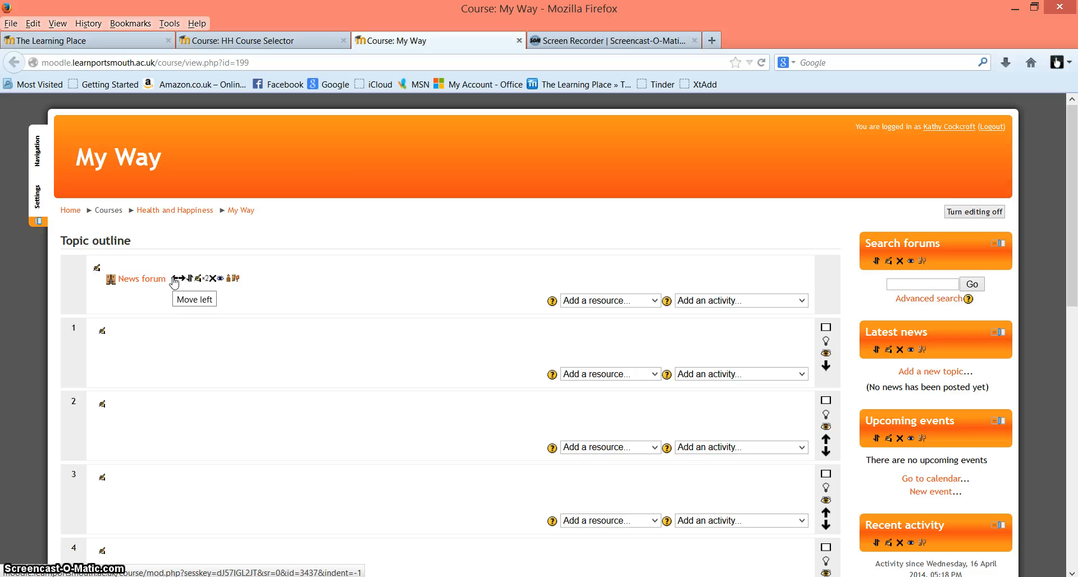
{"action": "left_click", "coordinate": [207, 282]}
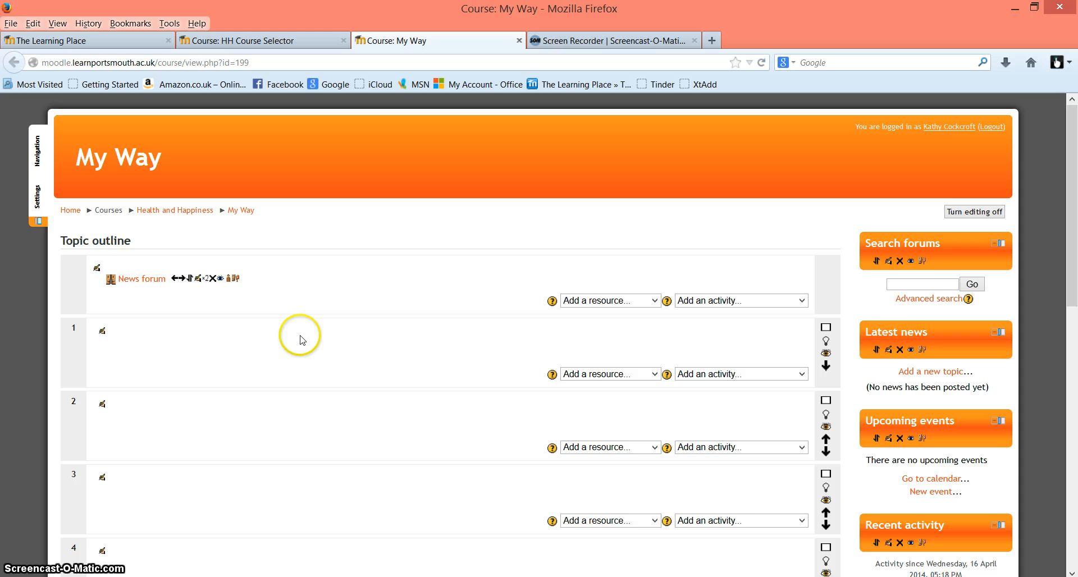
{"action": "left_click", "coordinate": [96, 271]}
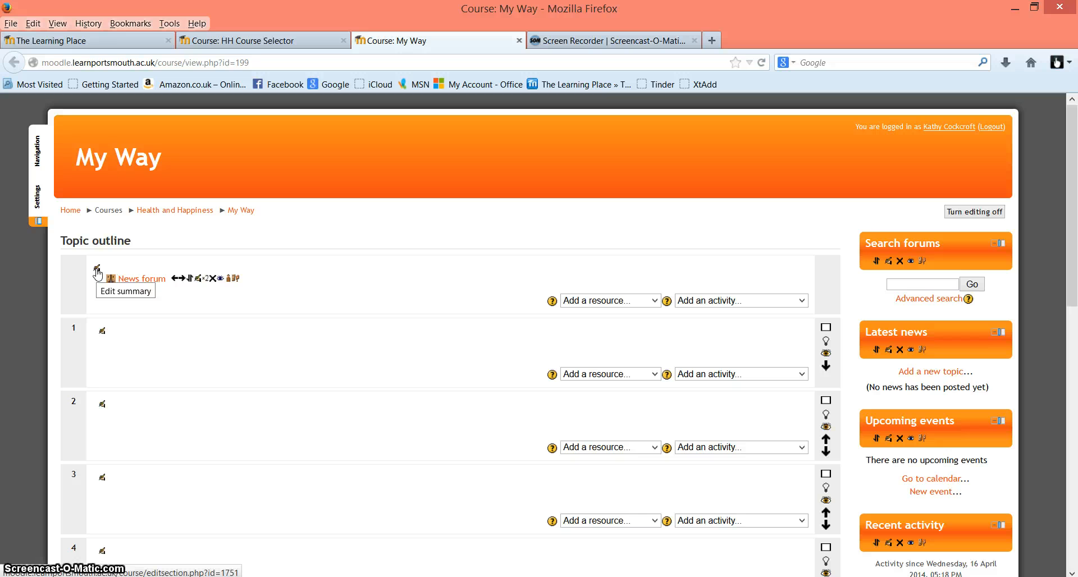
{"action": "left_click", "coordinate": [97, 272]}
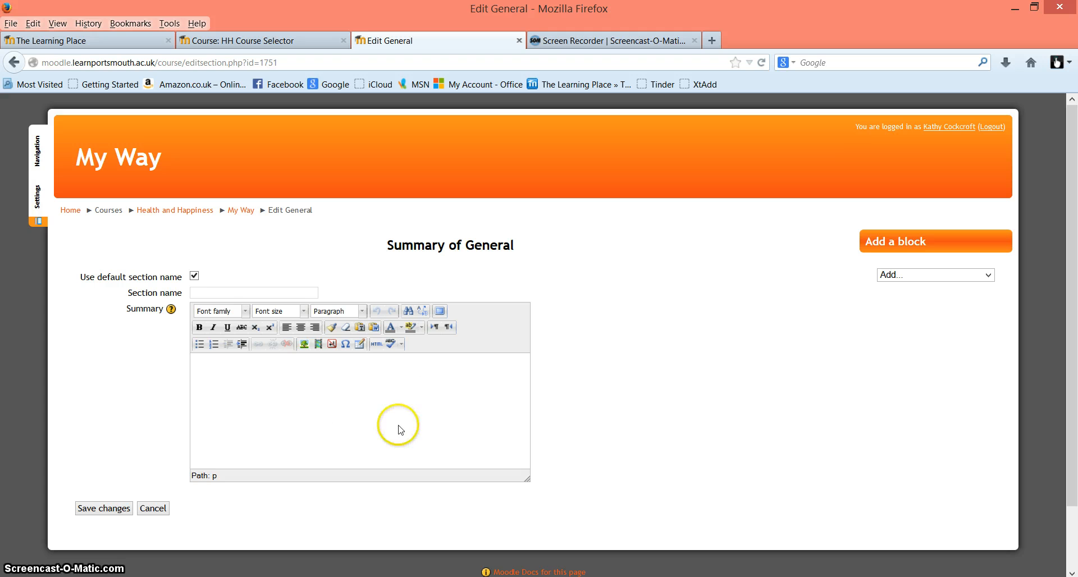
{"action": "left_click", "coordinate": [441, 312]}
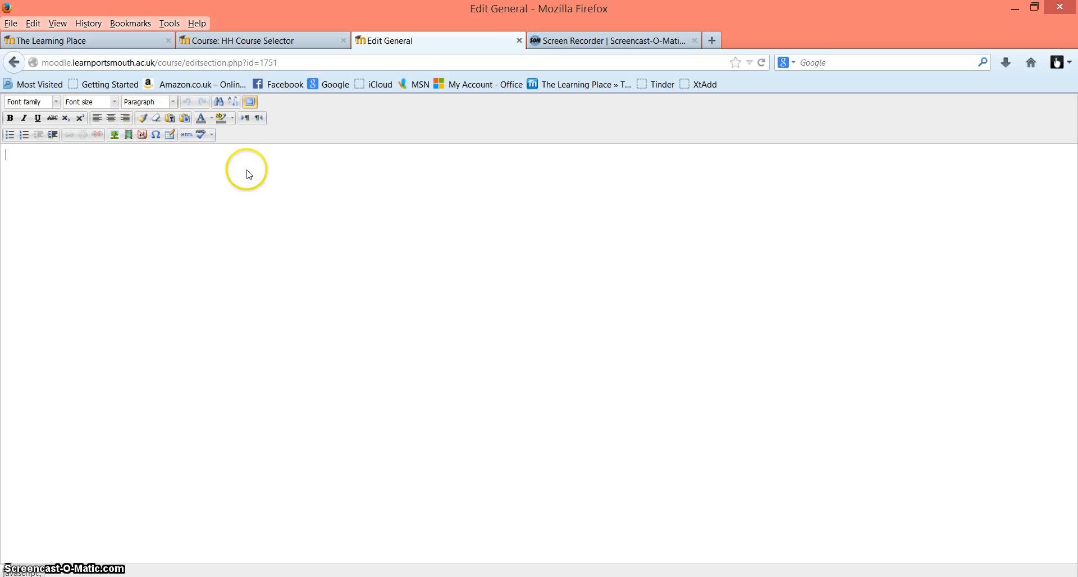
{"action": "left_click", "coordinate": [214, 119]}
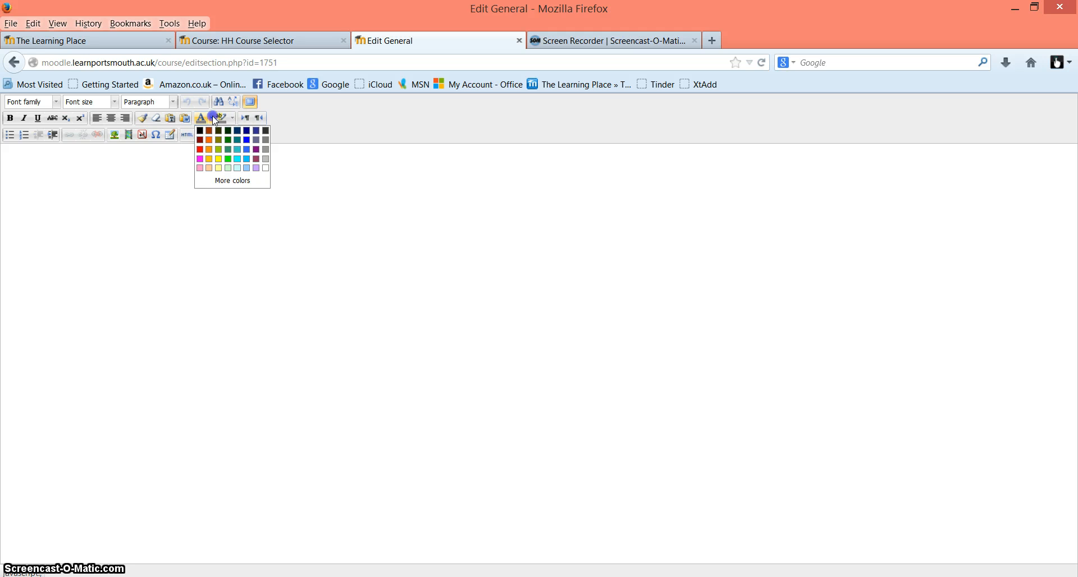
{"action": "left_click", "coordinate": [215, 120]}
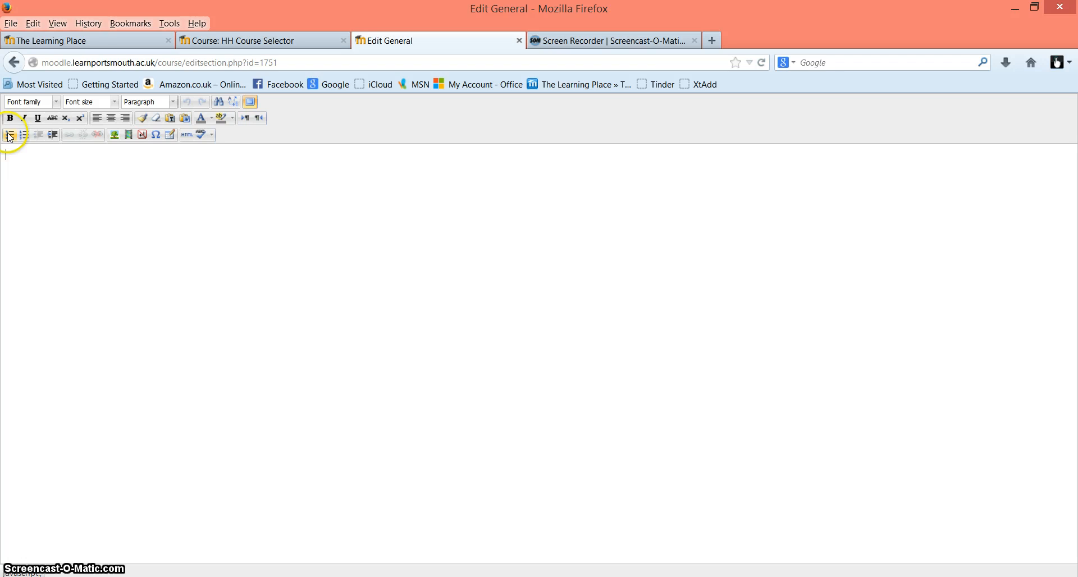
Start inserting an image into the summary and upload banner.jpg from the Pictures folder as its source
{"action": "left_click", "coordinate": [115, 138]}
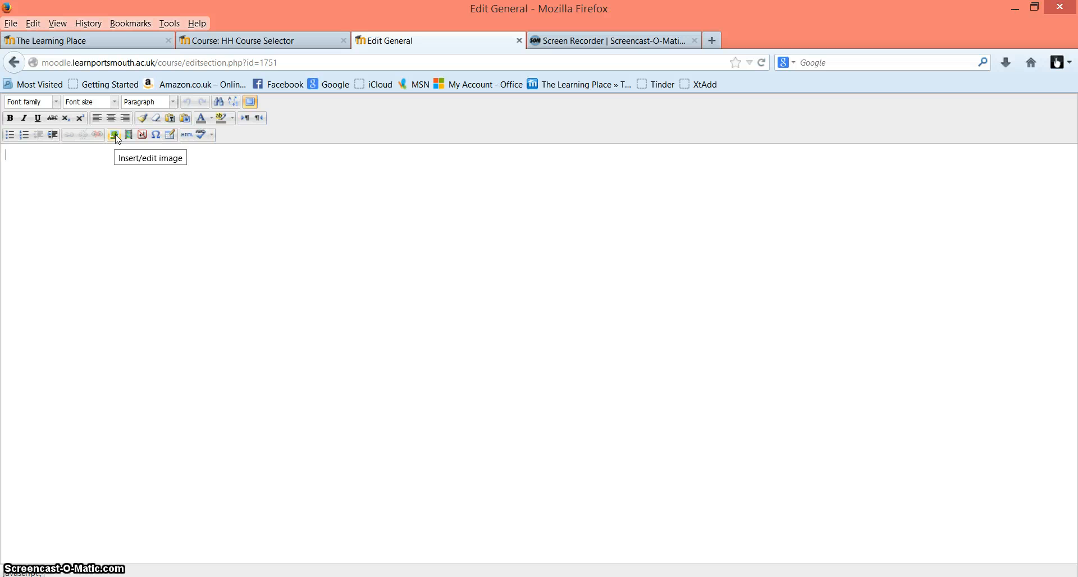
{"action": "left_click", "coordinate": [116, 135]}
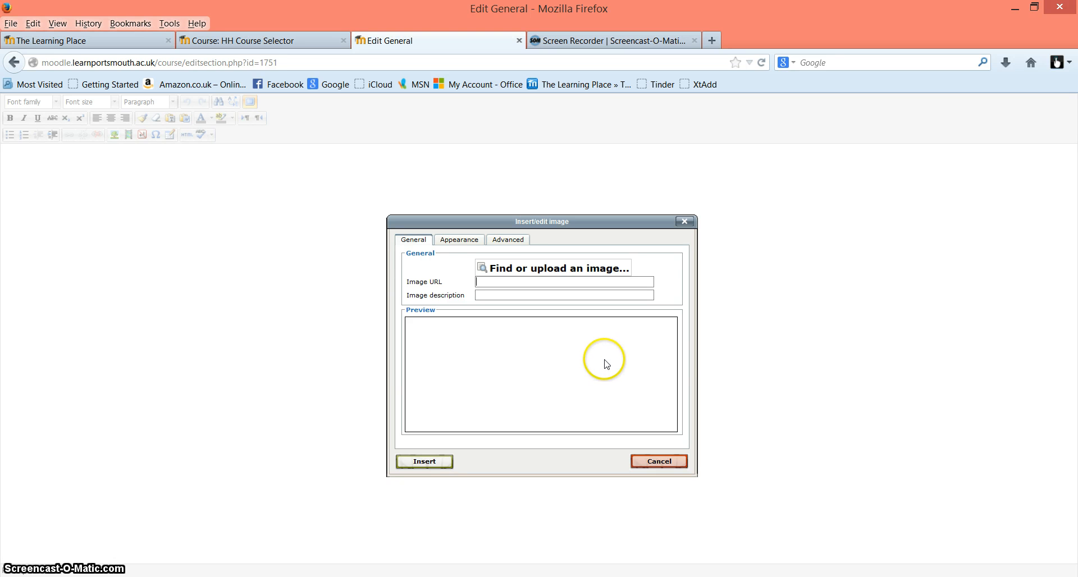
{"action": "left_click", "coordinate": [538, 273]}
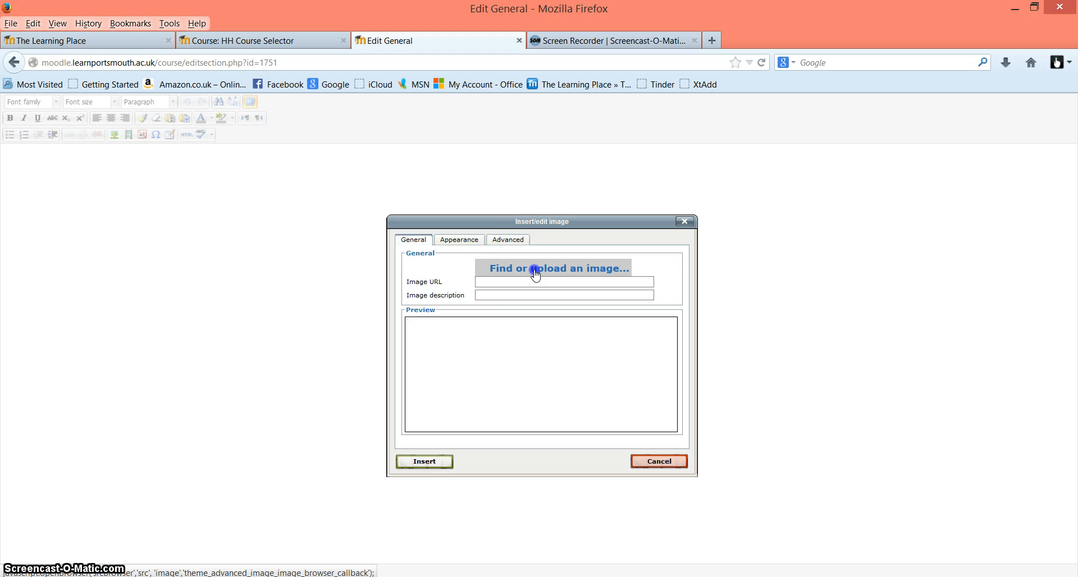
{"action": "left_click", "coordinate": [535, 273]}
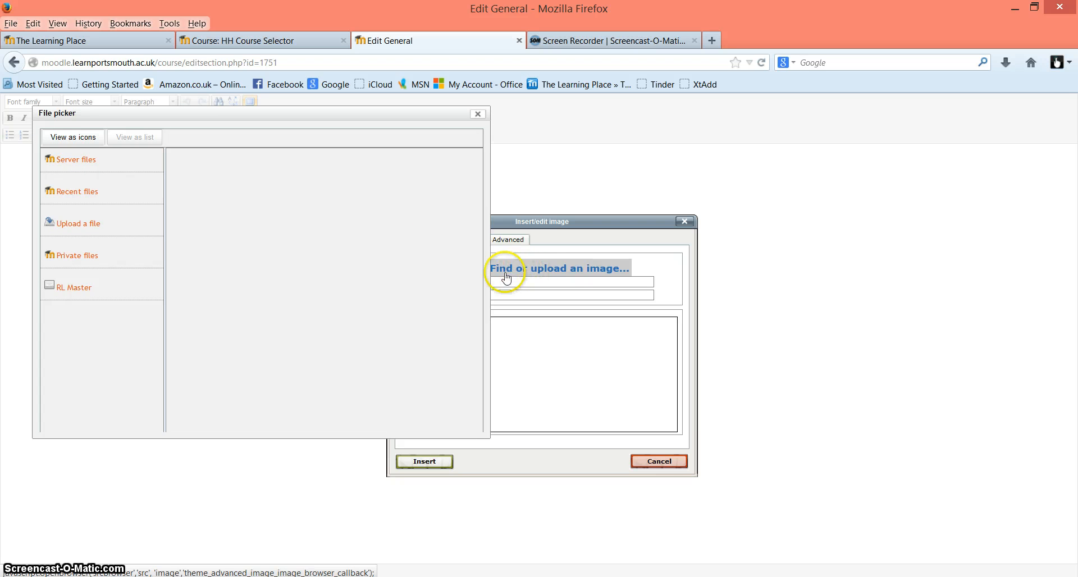
{"action": "left_click", "coordinate": [78, 230]}
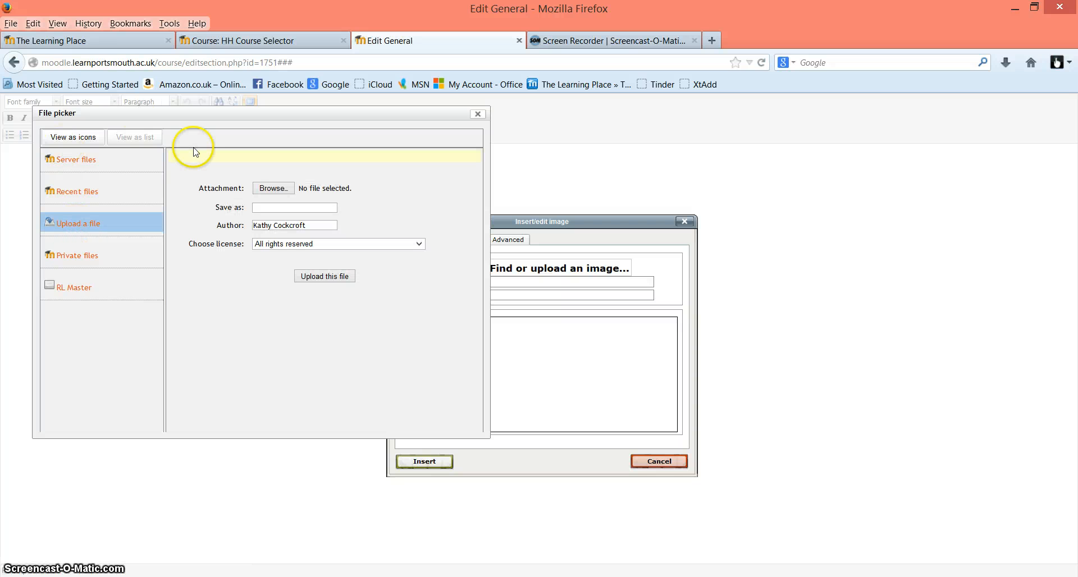
{"action": "left_click", "coordinate": [273, 190]}
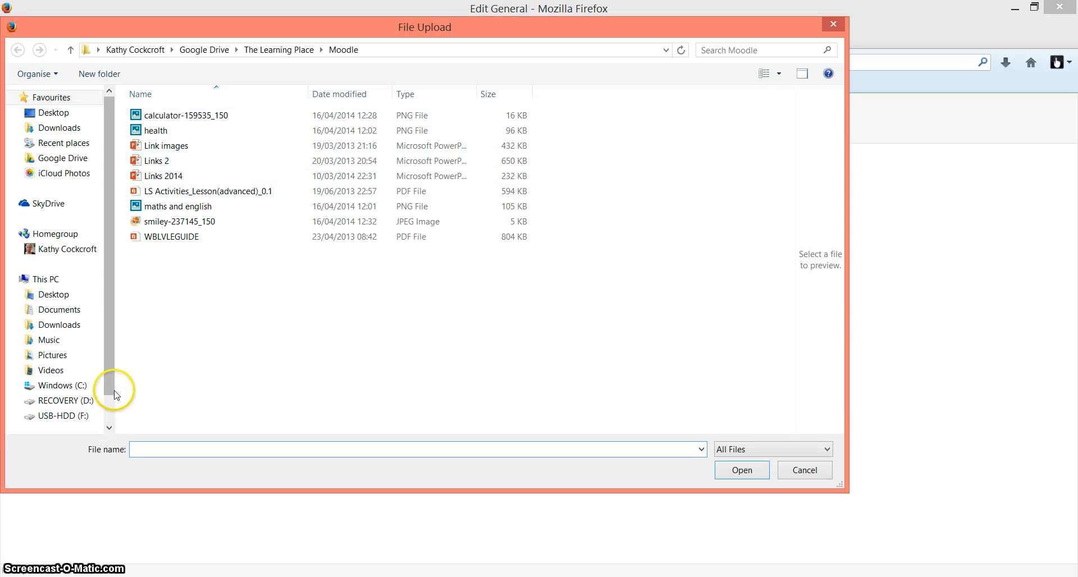
{"action": "left_click", "coordinate": [53, 360]}
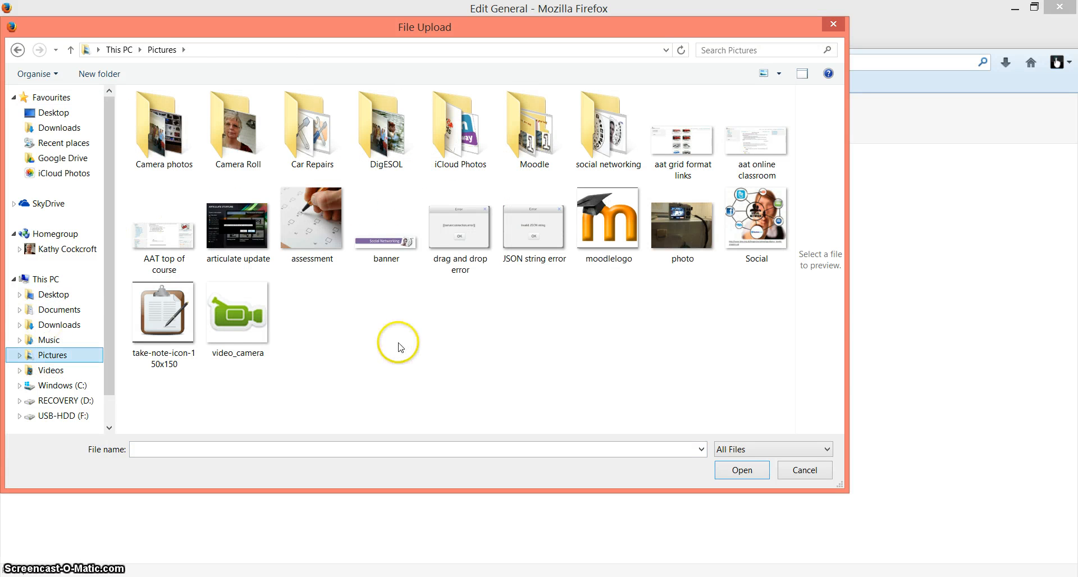
{"action": "double_click", "coordinate": [386, 243]}
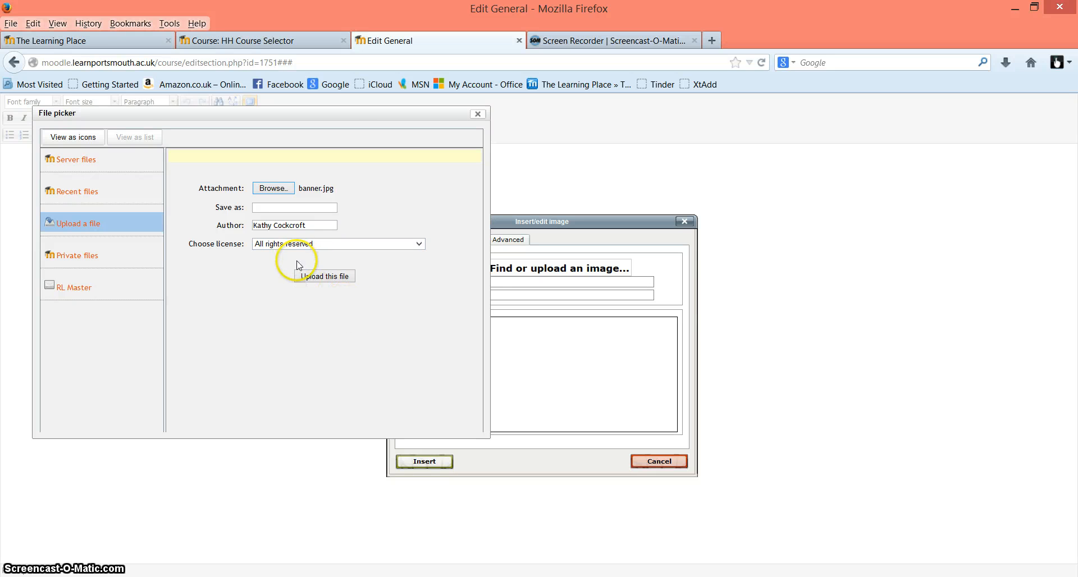
{"action": "left_click", "coordinate": [323, 278]}
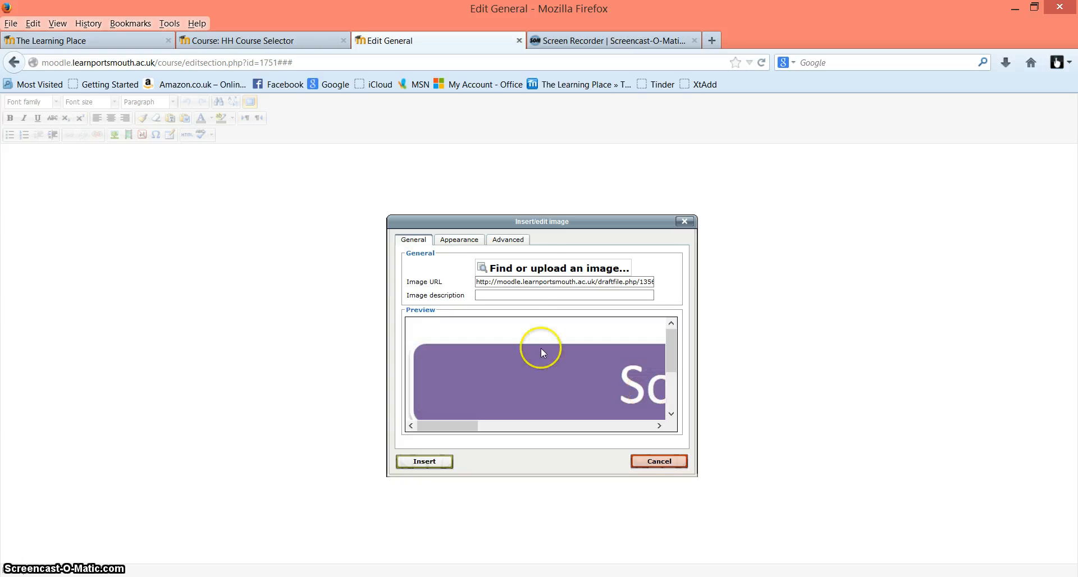
Describe the image as "course banner", set its width to 500 px with constrained proportions, and insert it
{"action": "left_click", "coordinate": [491, 294]}
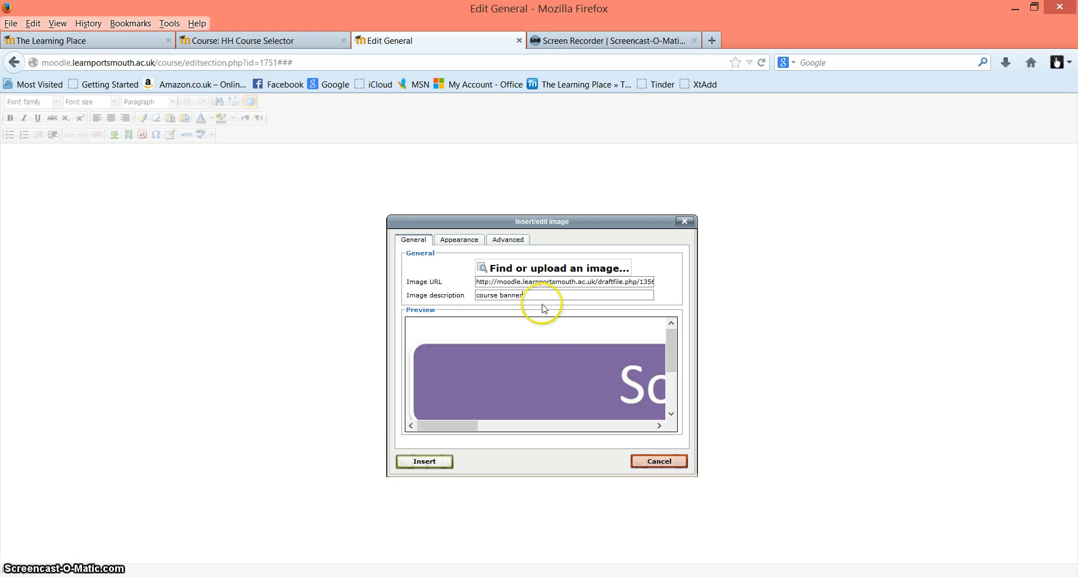
{"action": "left_click", "coordinate": [460, 241]}
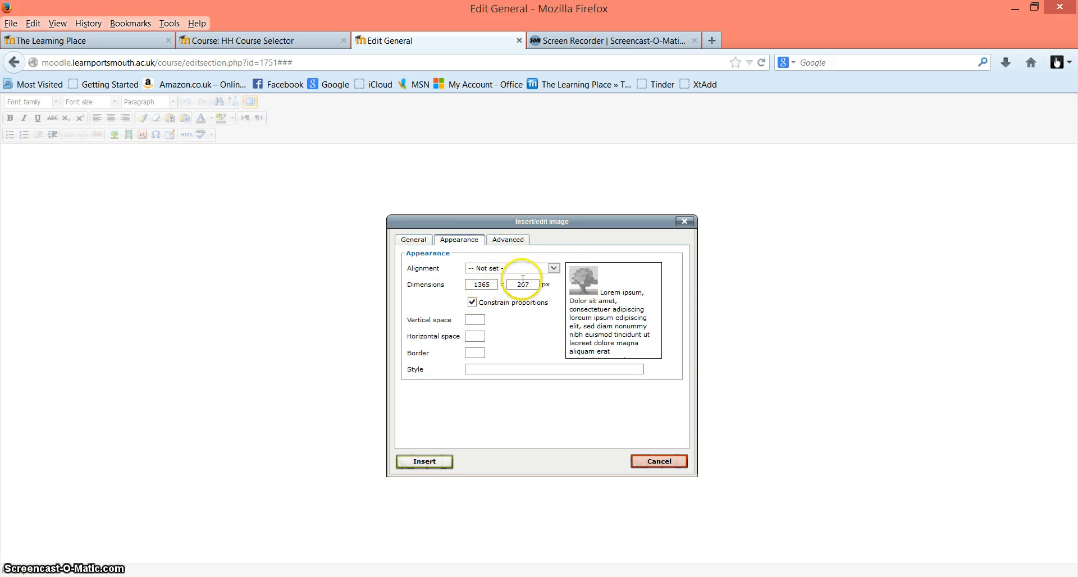
{"action": "left_click", "coordinate": [554, 269]}
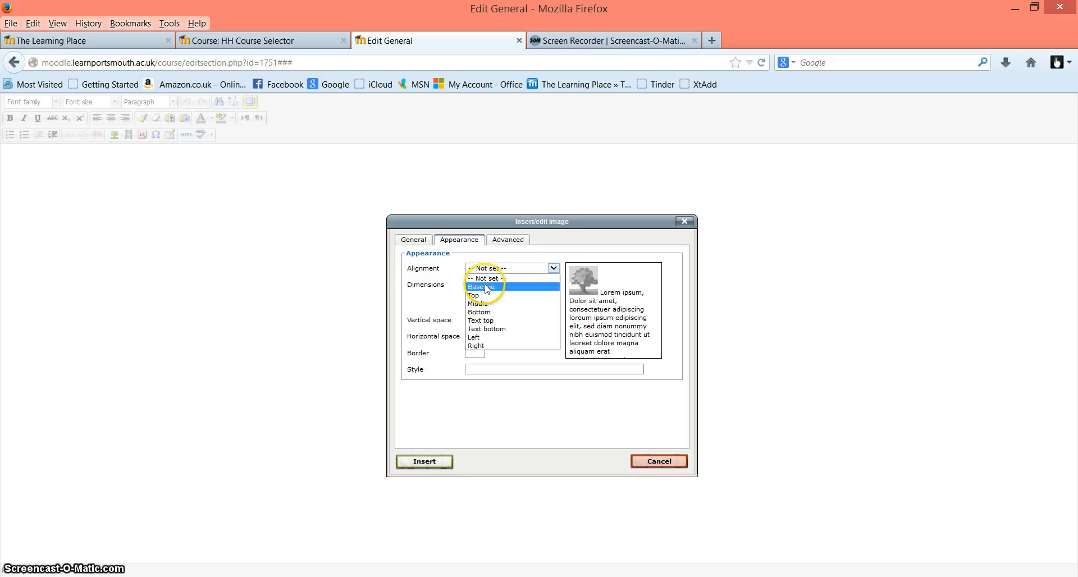
{"action": "left_click", "coordinate": [505, 267]}
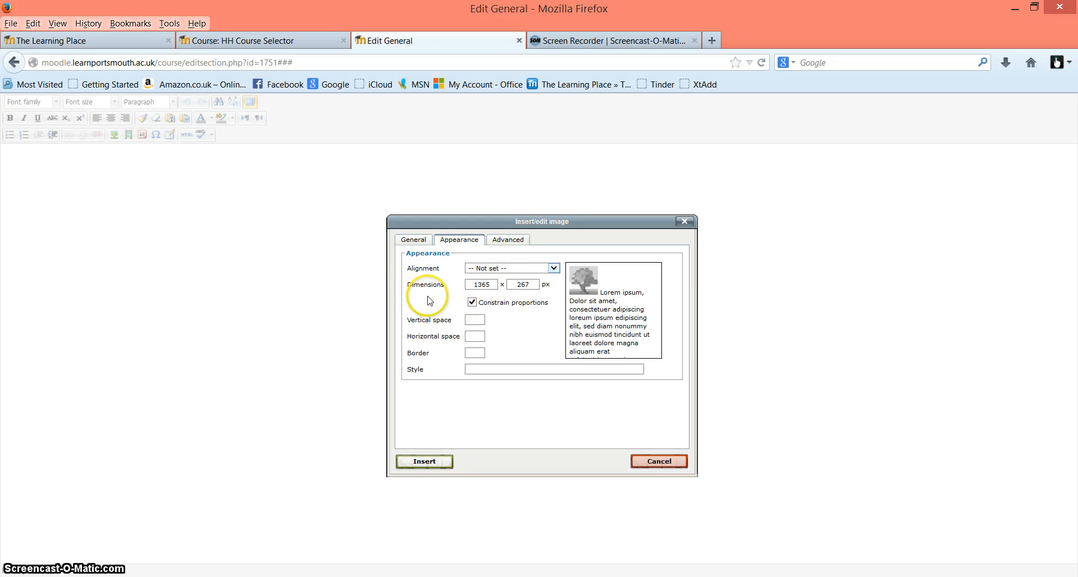
{"action": "left_click", "coordinate": [491, 284]}
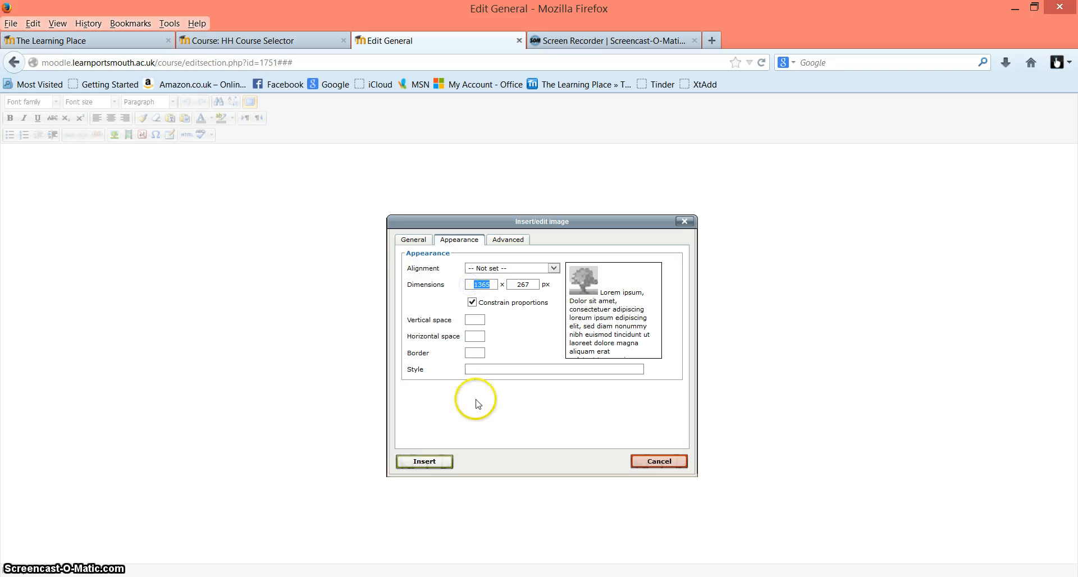
{"action": "type", "text": "500"}
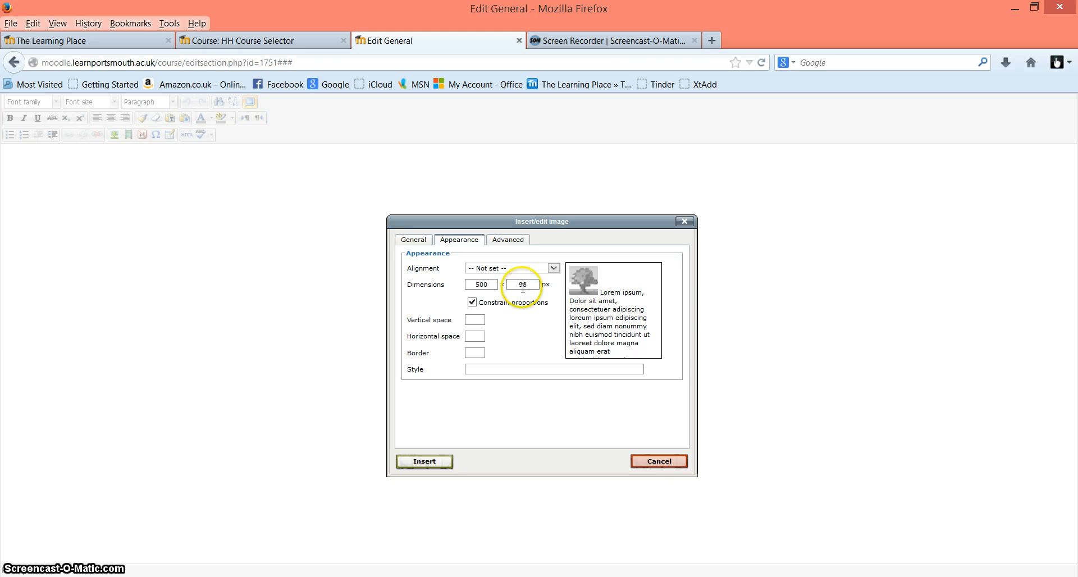
{"action": "left_click", "coordinate": [425, 462]}
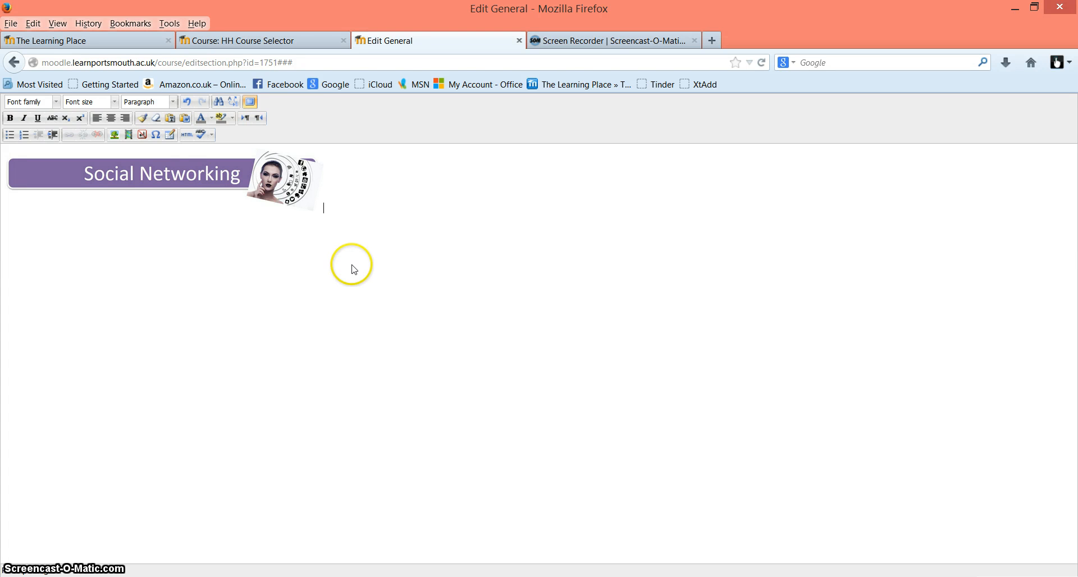
Enlarge the course banner proportionally to about 1.4 times its displayed width and centre it in the summary
{"action": "left_click", "coordinate": [174, 180]}
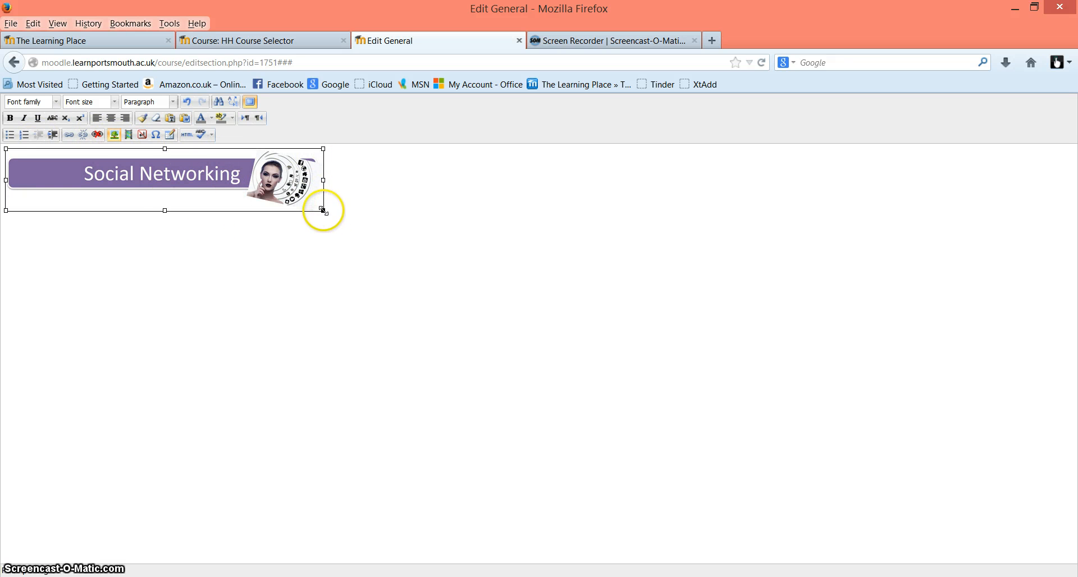
{"action": "left_click_drag", "start_coordinate": [323, 211], "coordinate": [461, 247]}
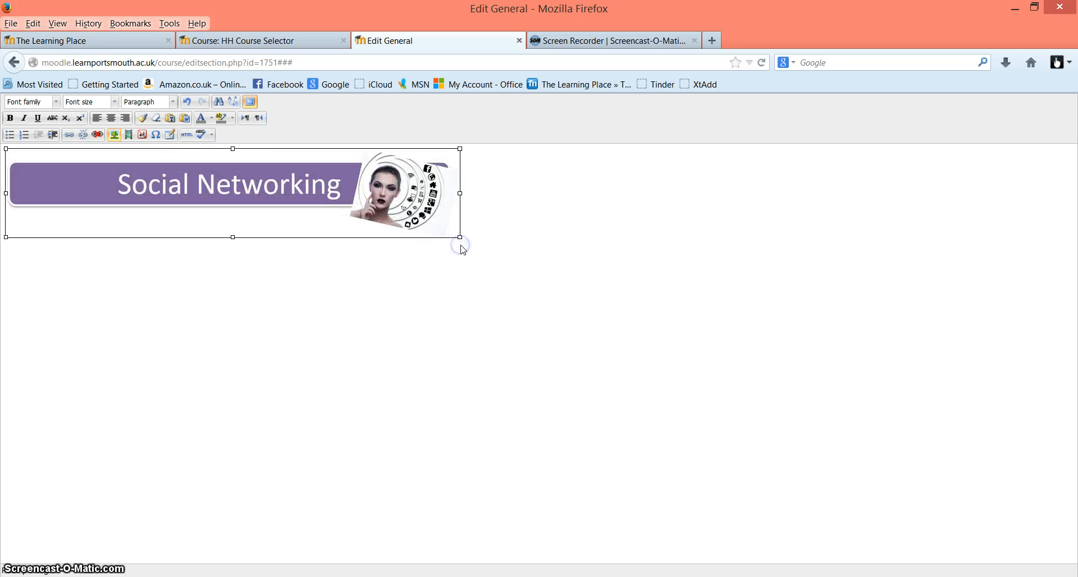
{"action": "left_click", "coordinate": [113, 120]}
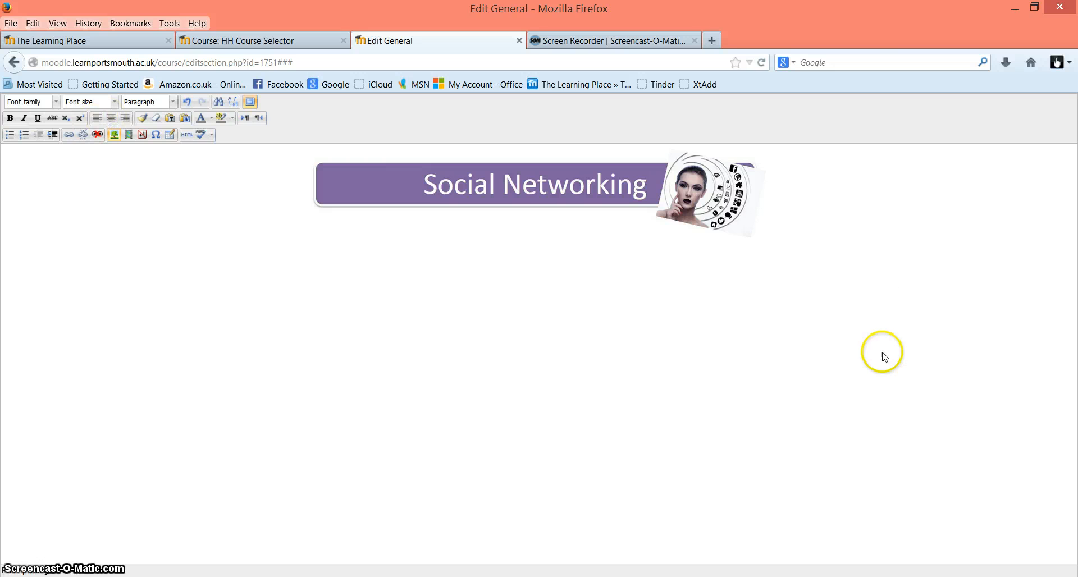
Add the line "Welcome to the Social Networking course." below the banner image
{"action": "left_click", "coordinate": [871, 237]}
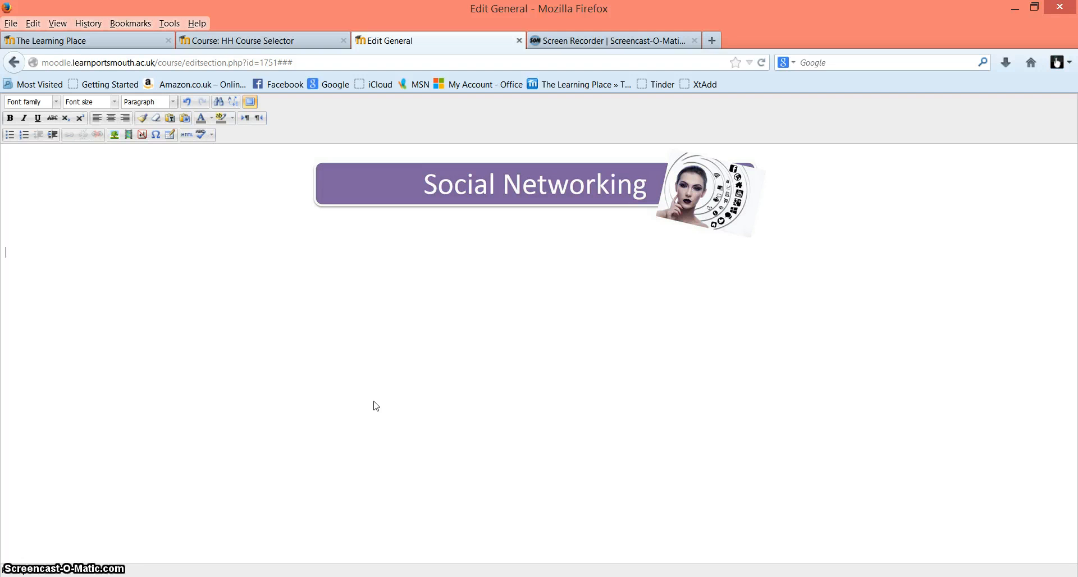
{"action": "key", "text": "BackSpace"}
{"action": "type", "text": "cpome"}
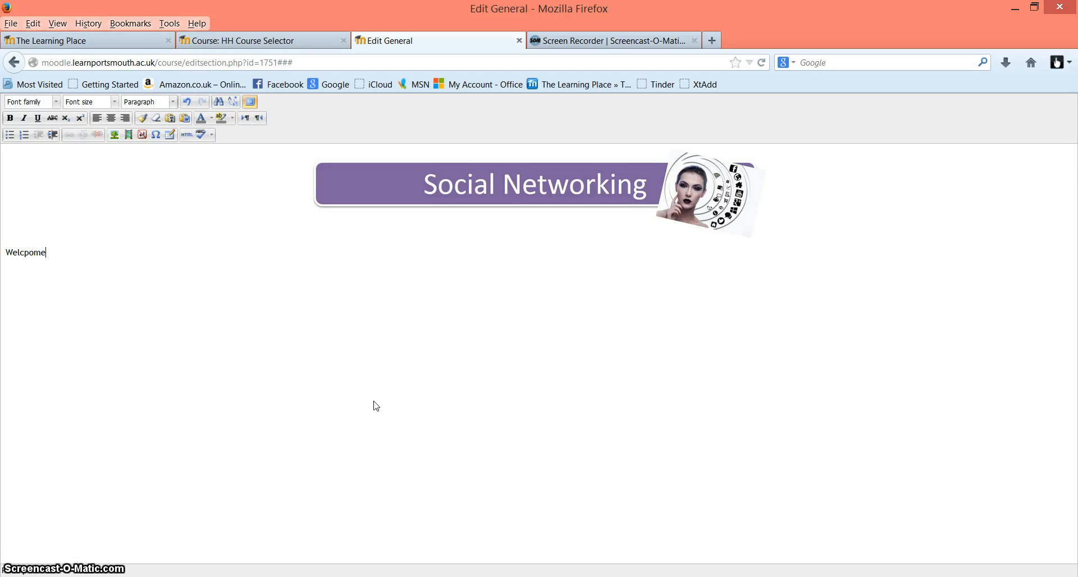
{"action": "key", "text": "BackSpace"}
{"action": "key", "text": "BackSpace"}
{"action": "key", "text": "BackSpace"}
{"action": "key", "text": "BackSpace"}
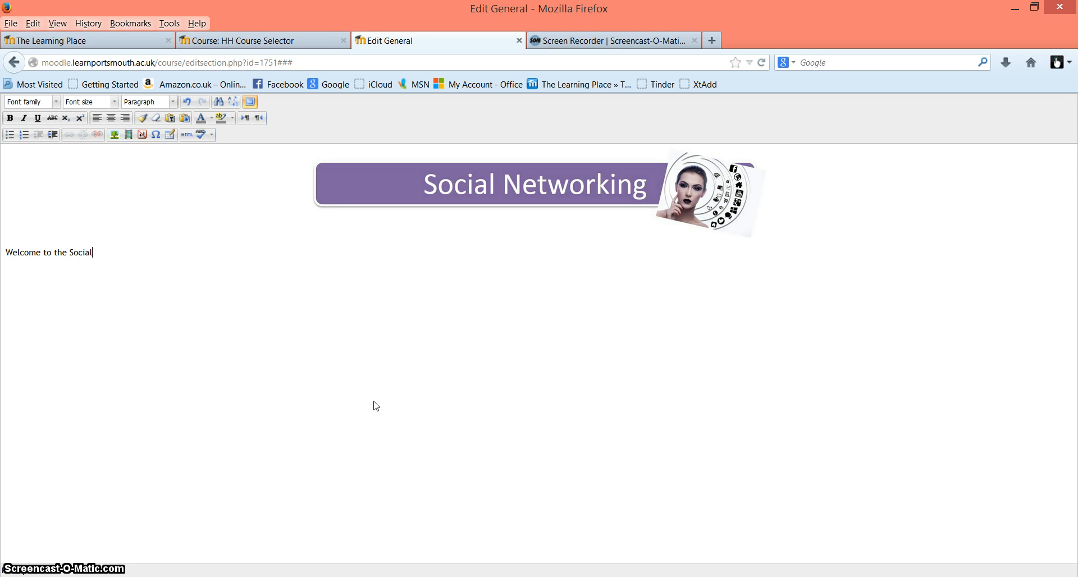
{"action": "type", "text": "Netowrk"}
{"action": "type", "text": "e."}
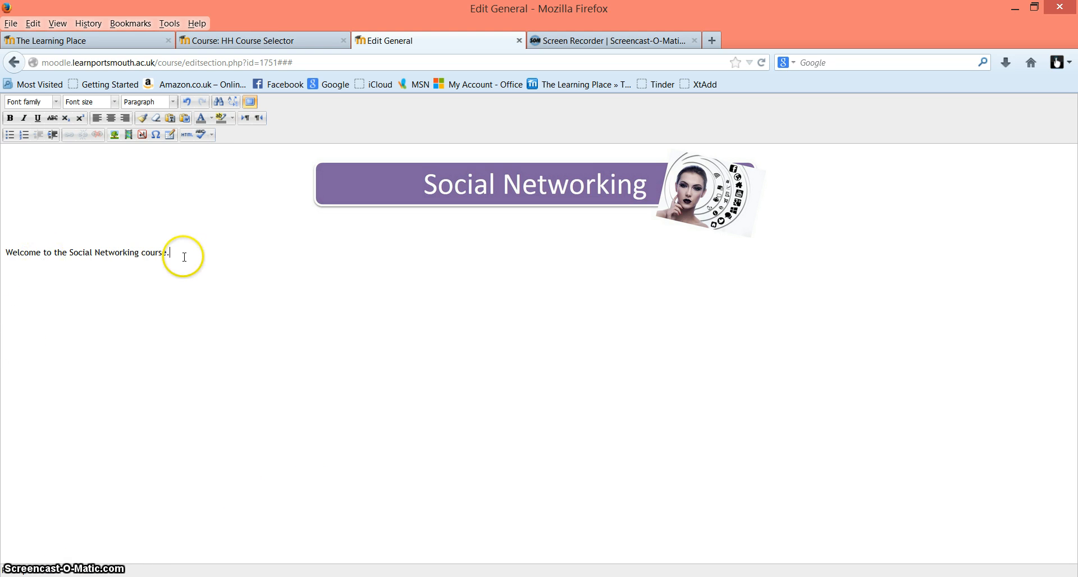
Format the welcome line in Tahoma at size 4 (14pt) with a plum text colour
{"action": "left_click_drag", "start_coordinate": [179, 254], "coordinate": [5, 255]}
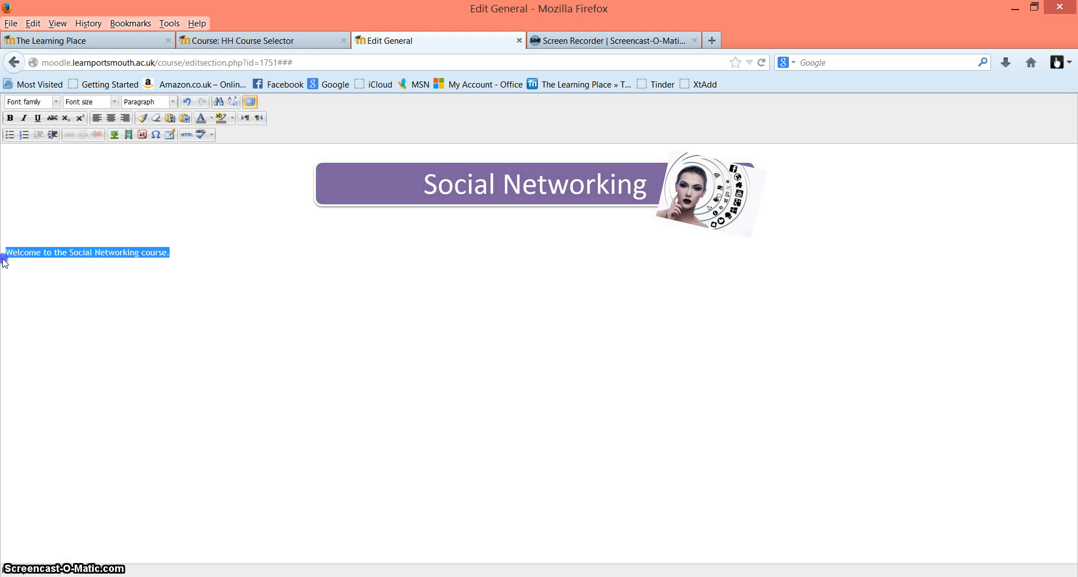
{"action": "left_click", "coordinate": [58, 102]}
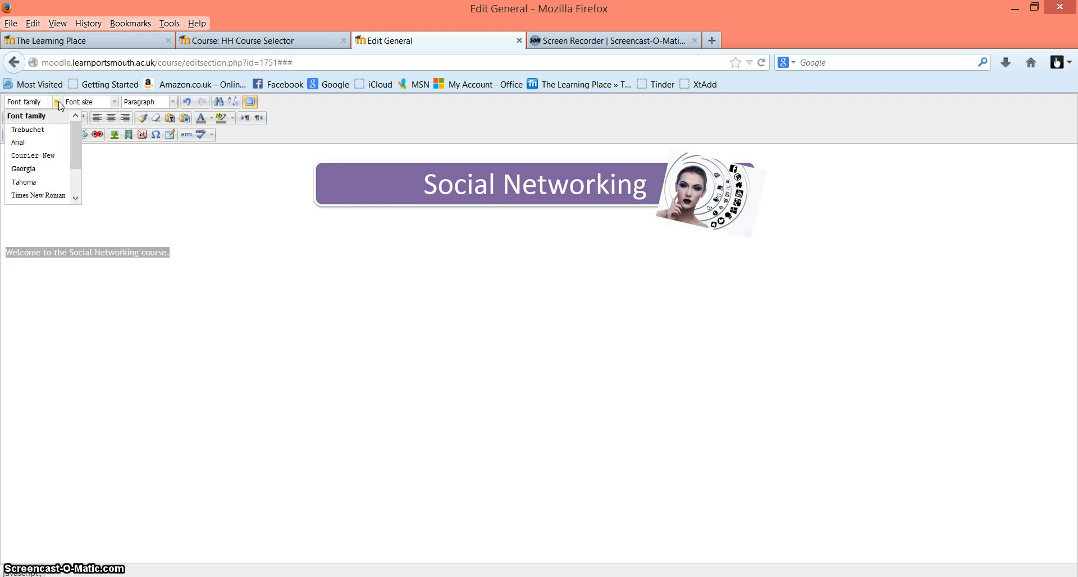
{"action": "left_click", "coordinate": [34, 182]}
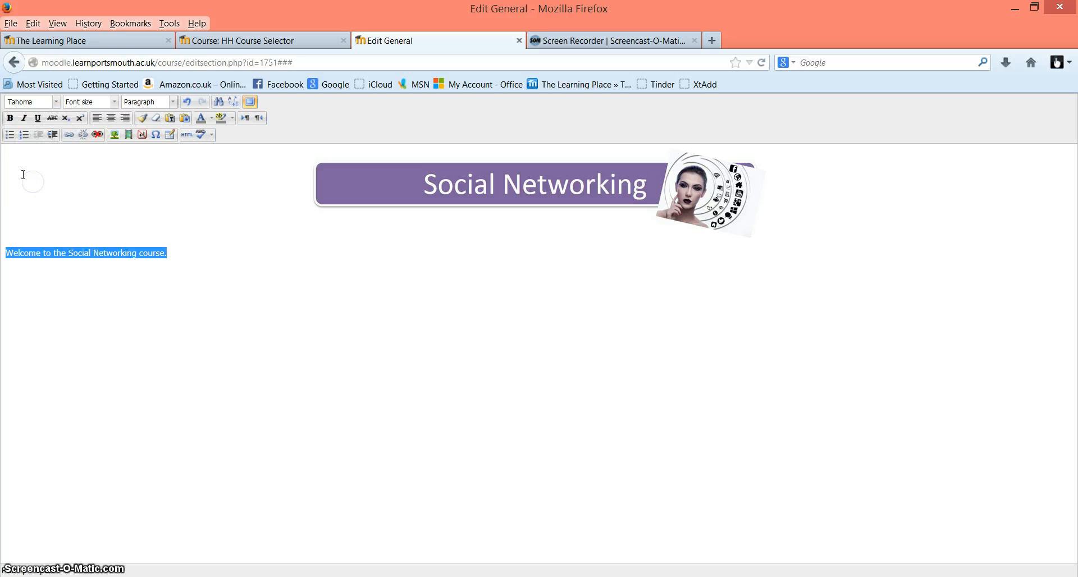
{"action": "left_click", "coordinate": [115, 103]}
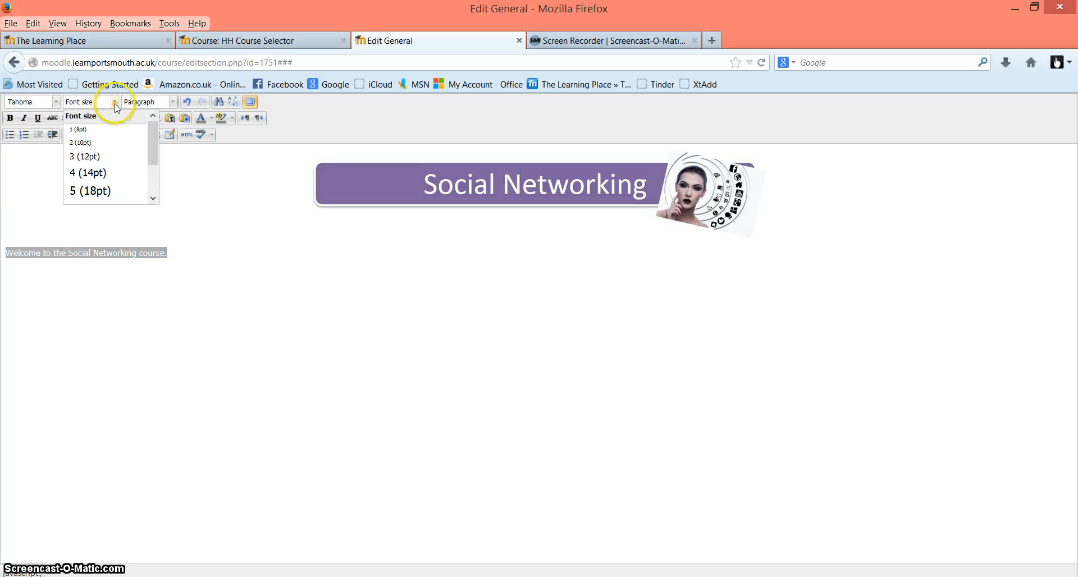
{"action": "left_click", "coordinate": [99, 175]}
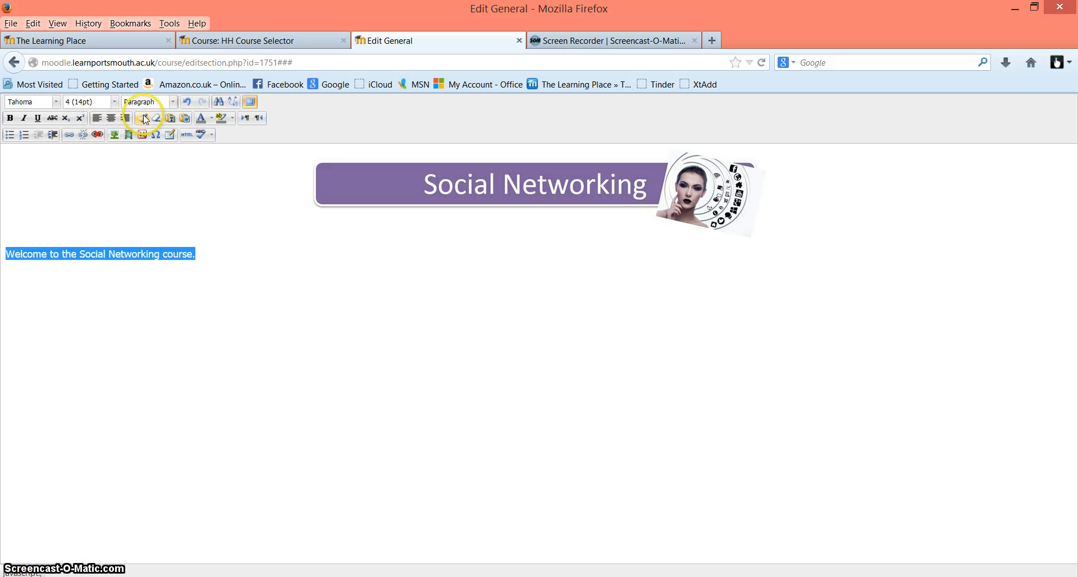
{"action": "left_click", "coordinate": [213, 118]}
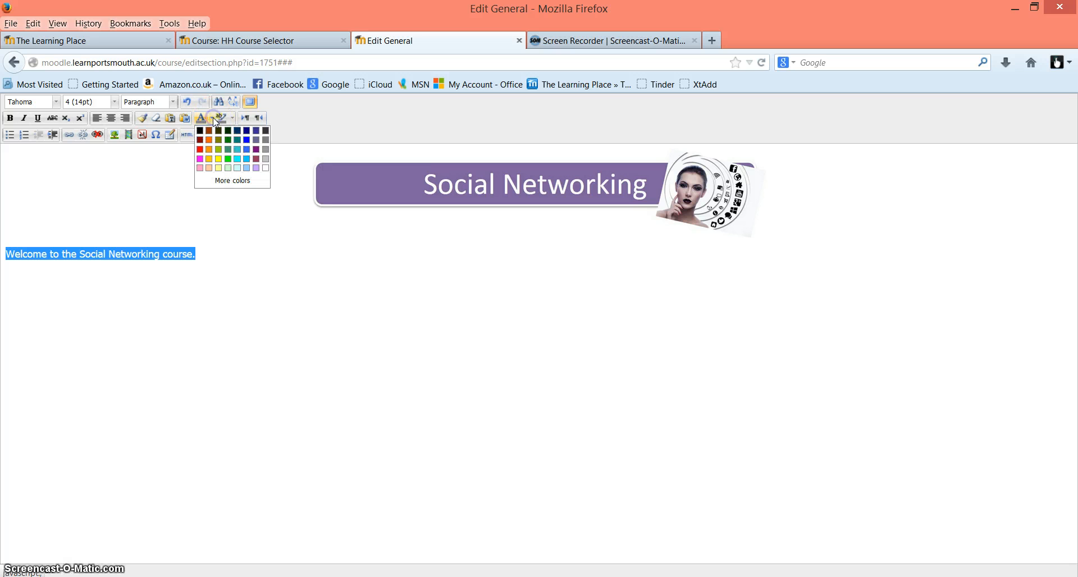
{"action": "left_click", "coordinate": [257, 159]}
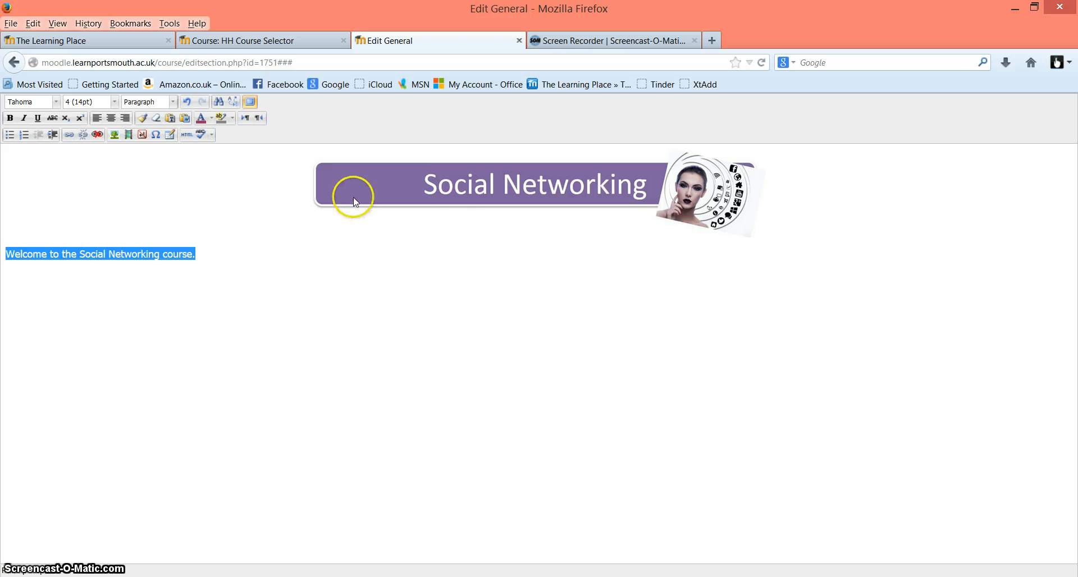
{"action": "left_click", "coordinate": [229, 257]}
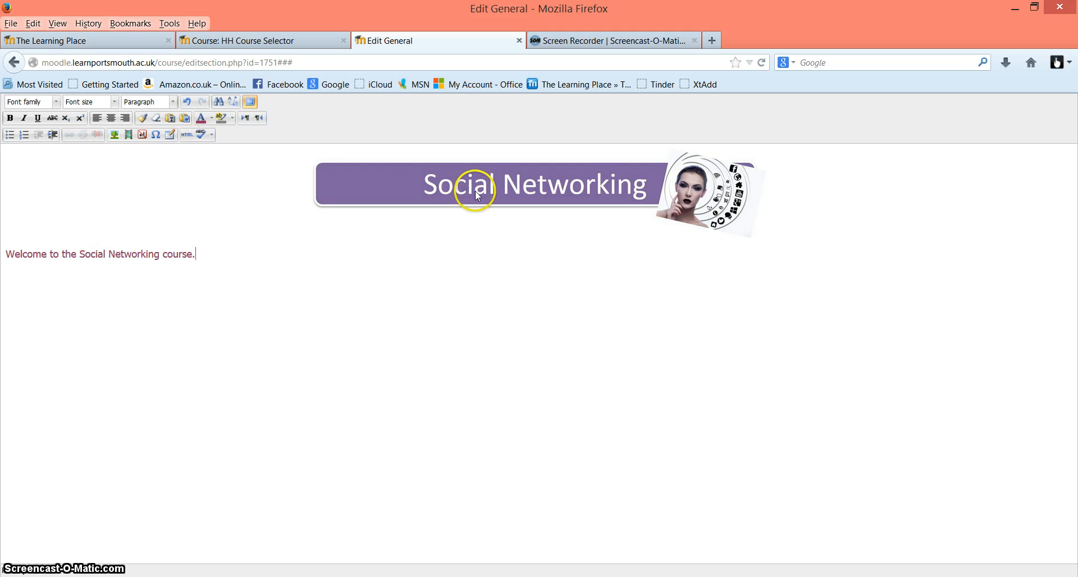
Exit the full-screen editor to save the general section's summary, and turn off course editing
{"action": "left_click", "coordinate": [254, 106]}
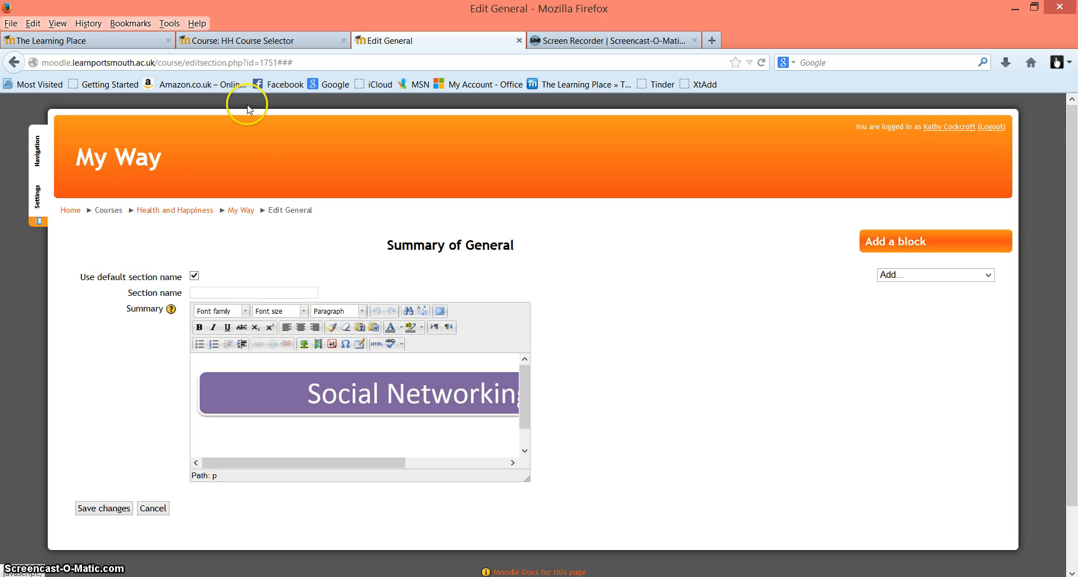
{"action": "left_click", "coordinate": [196, 396]}
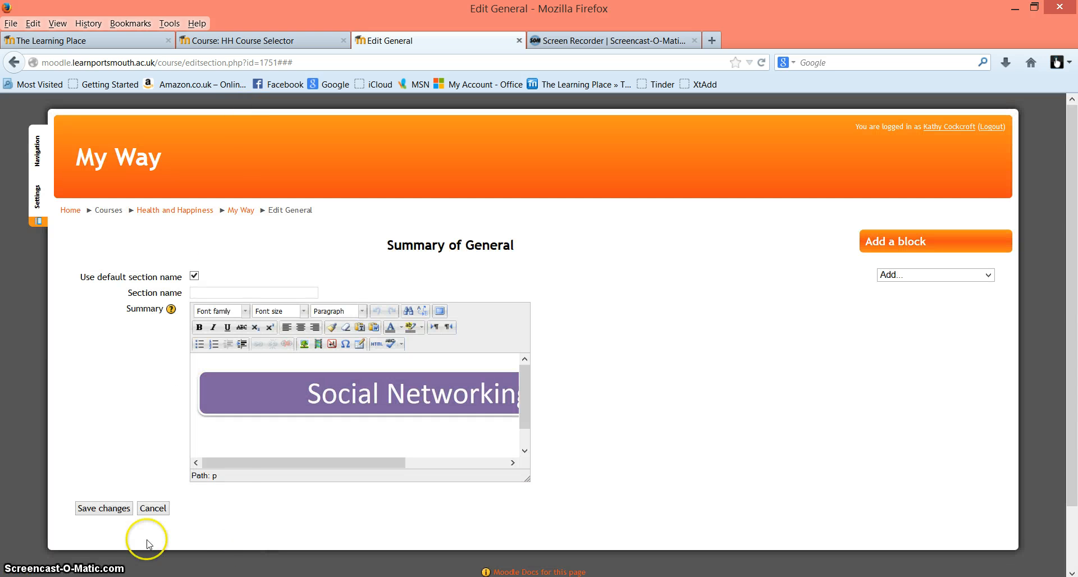
{"action": "left_click", "coordinate": [104, 509]}
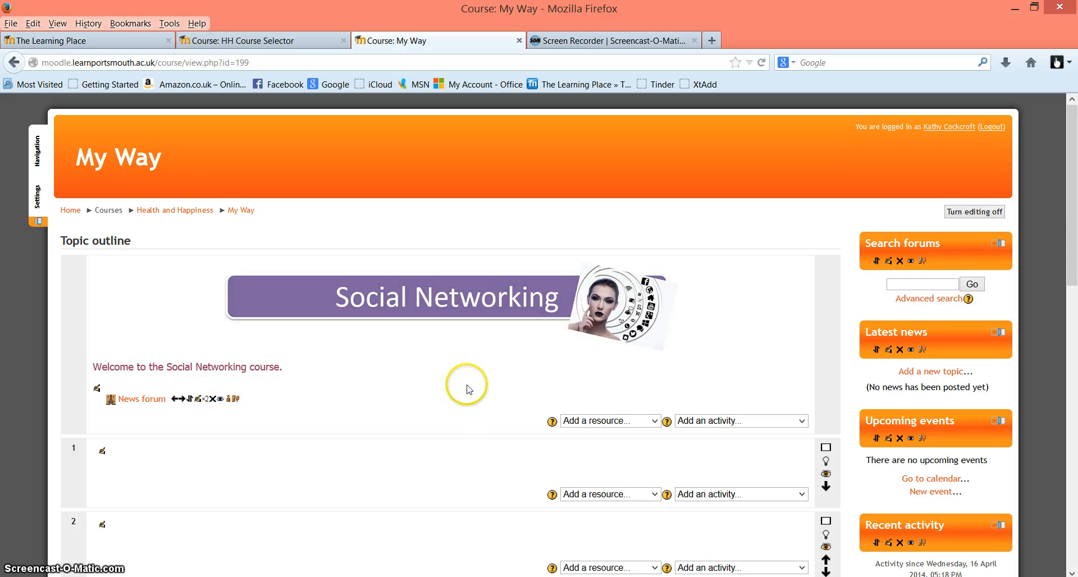
{"action": "left_click", "coordinate": [980, 215]}
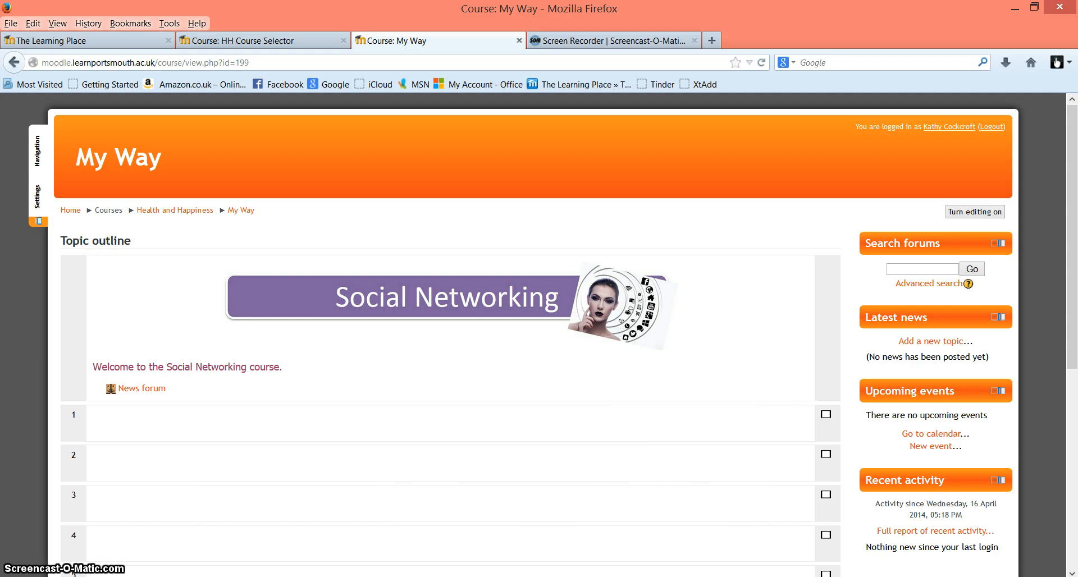
{"action": "mouse_move", "coordinate": [236, 573]}
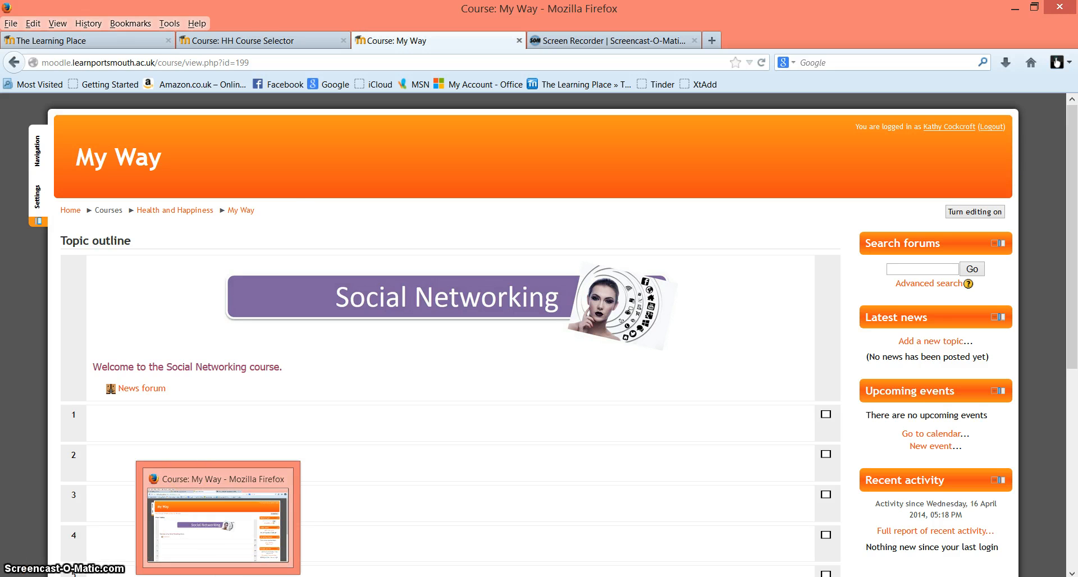
{"action": "left_click", "coordinate": [14, 576]}
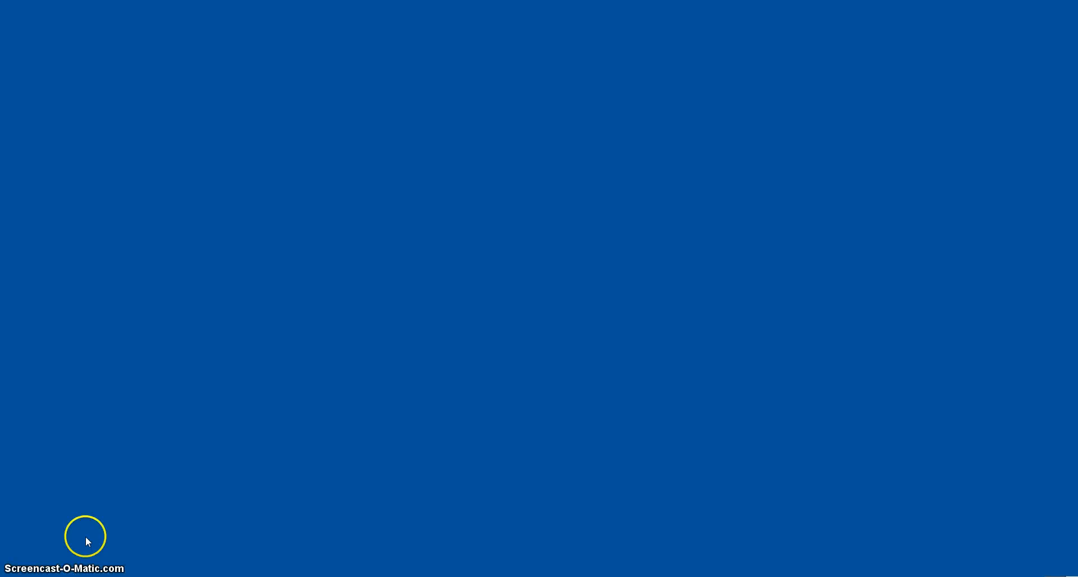
{"action": "left_click", "coordinate": [3, 20]}
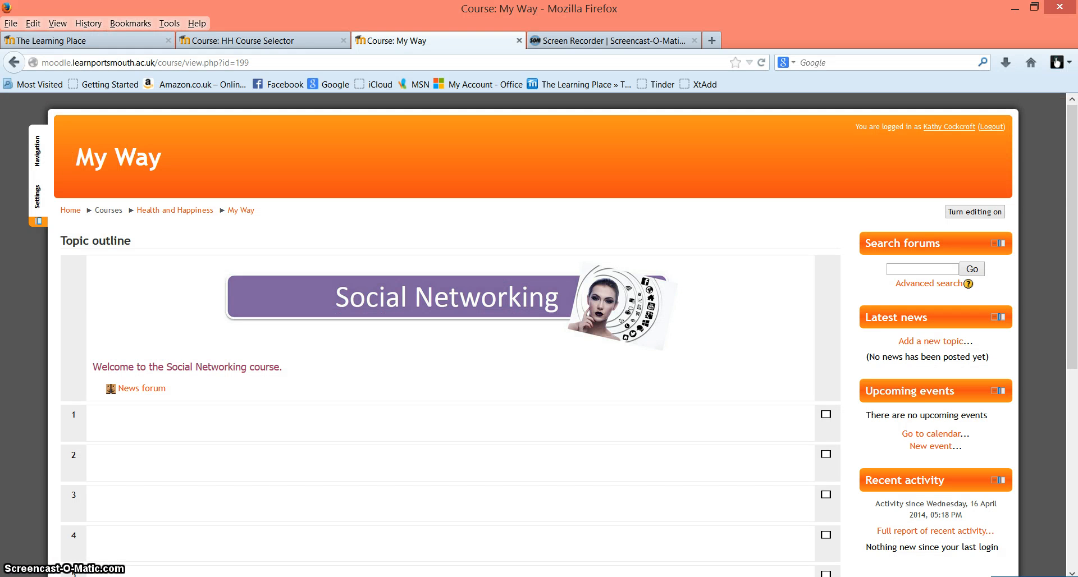
{"action": "left_click", "coordinate": [189, 556]}
{"action": "left_click", "coordinate": [598, 45]}
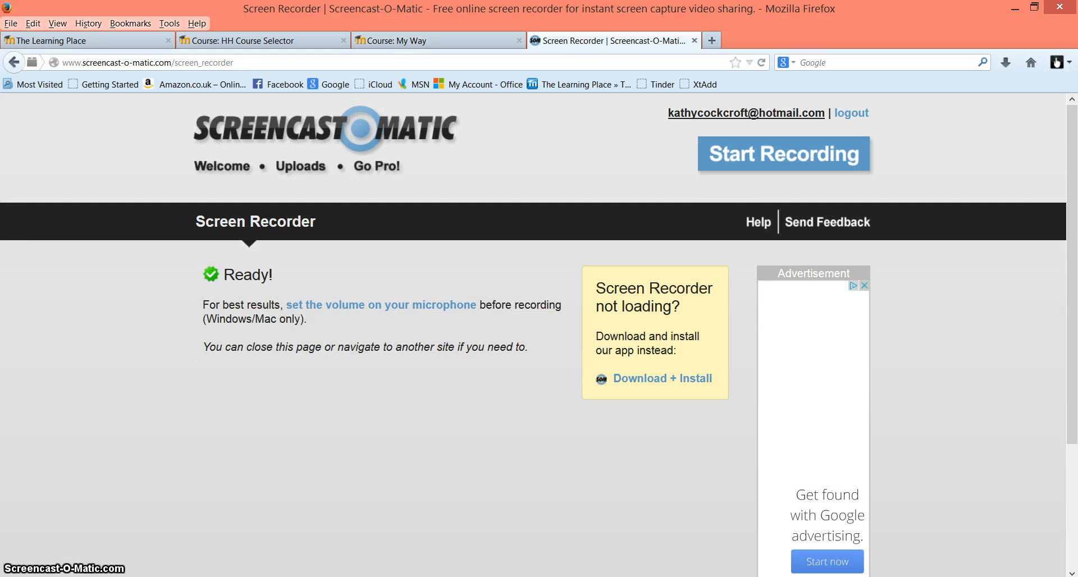